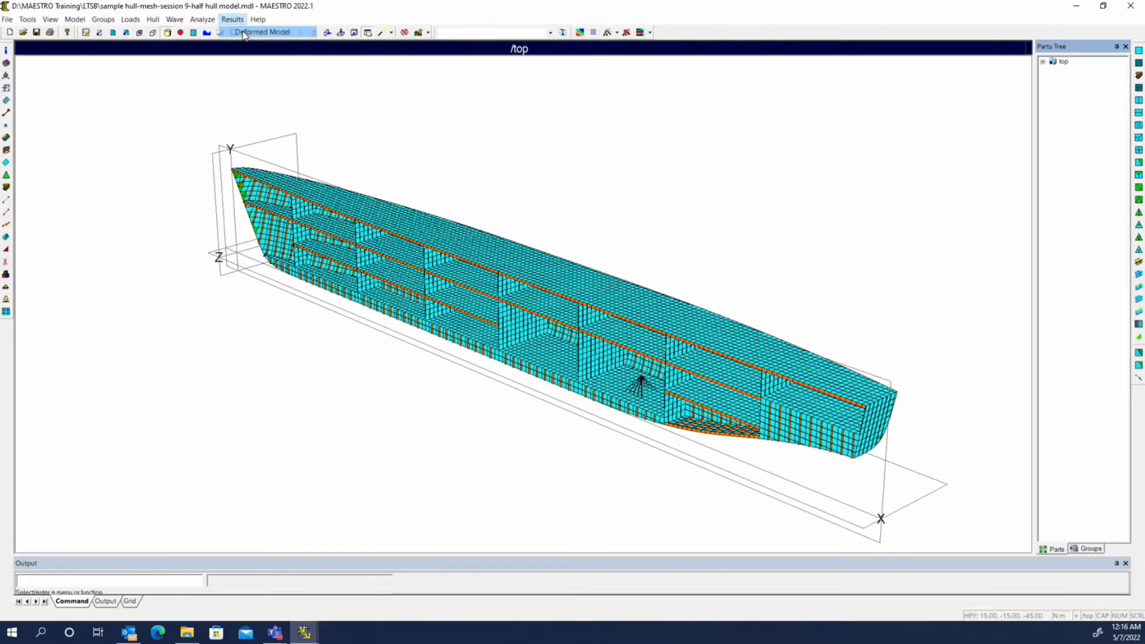
# Display the deformed model for the Stillwater-sagging load case and view the hull from its cut side
pyautogui.click(244, 33)
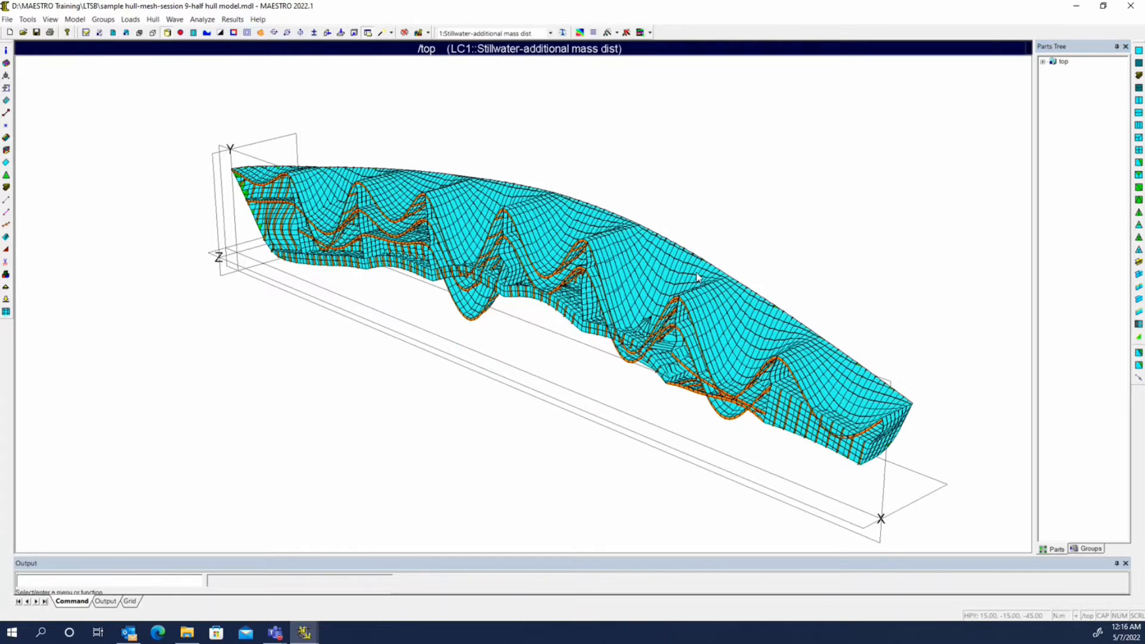
pyautogui.click(474, 33)
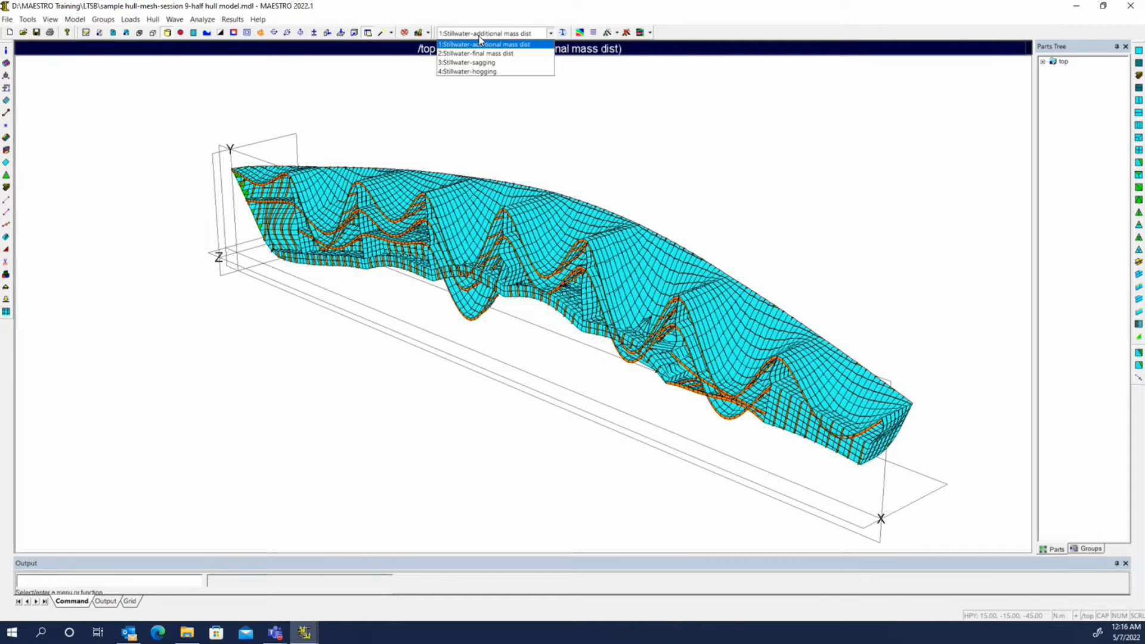
pyautogui.click(489, 64)
pyautogui.moveTo(431, 303); pyautogui.dragTo(562, 298, button='middle')
pyautogui.moveTo(275, 357); pyautogui.dragTo(553, 292, button='middle')
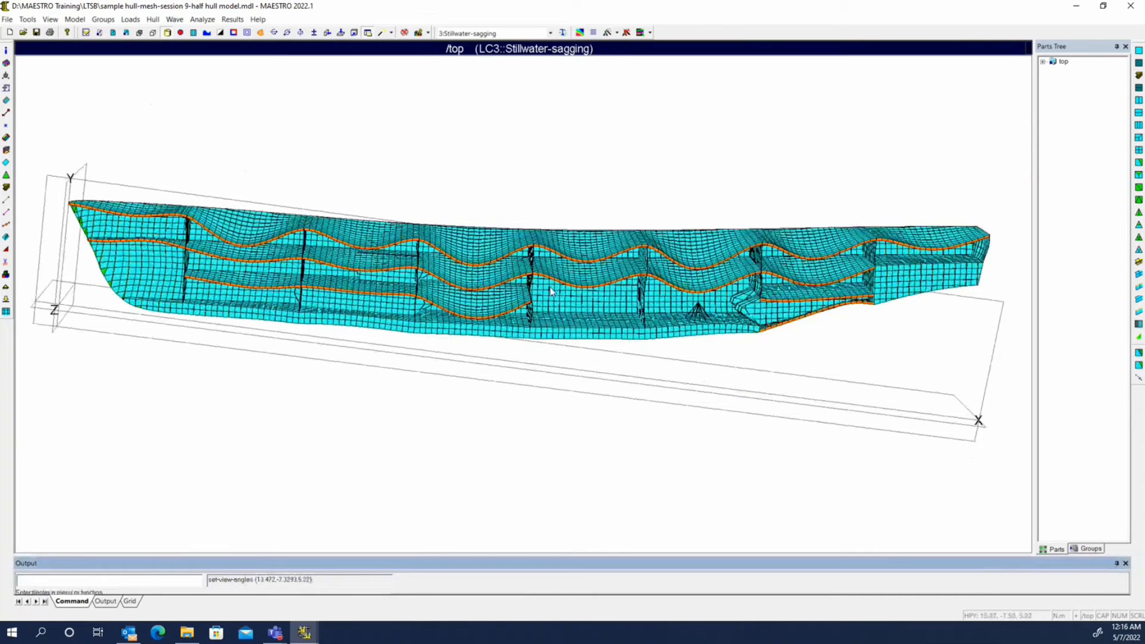
# Compare the deformation scale in the view options for the Stillwater-sagging and Stillwater-hogging load cases
pyautogui.click(85, 32)
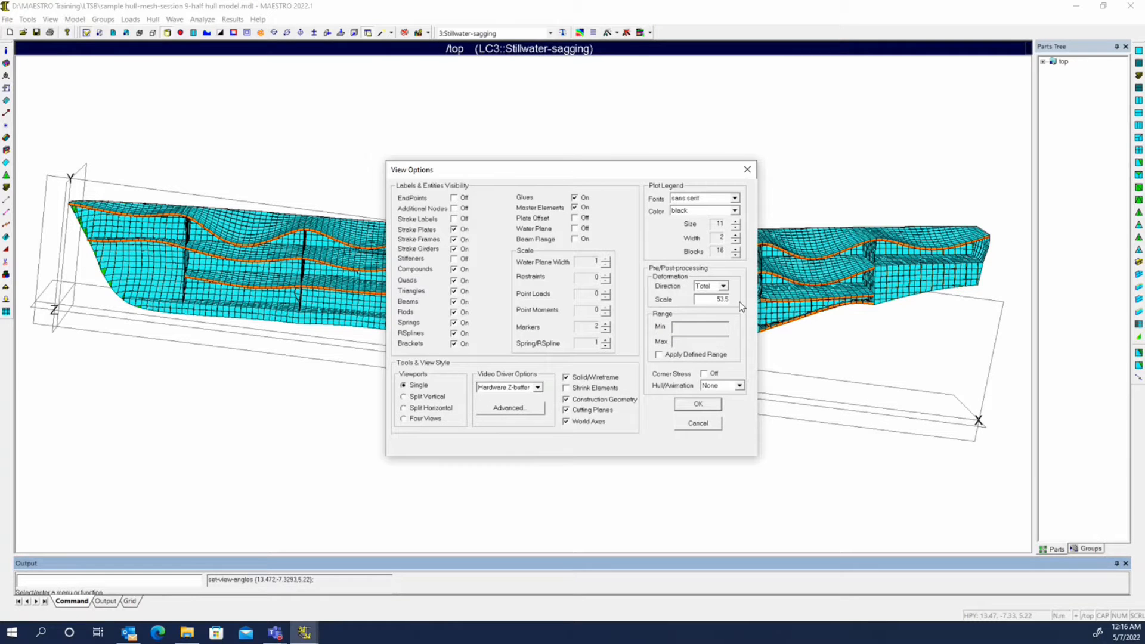
pyautogui.click(698, 423)
pyautogui.click(468, 33)
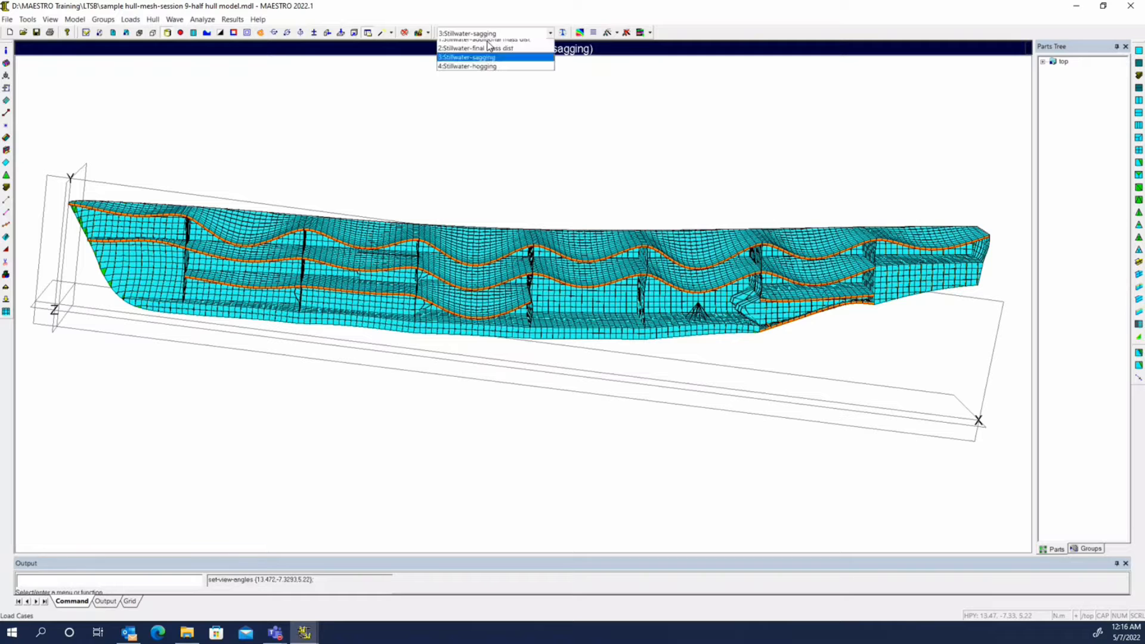
pyautogui.click(477, 71)
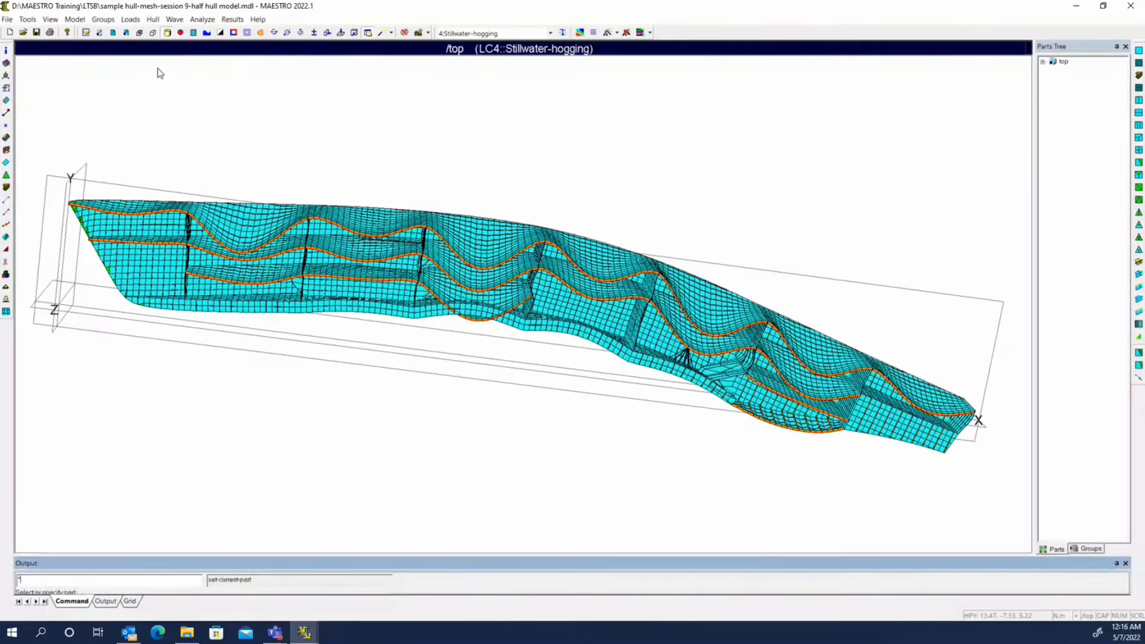
pyautogui.click(86, 32)
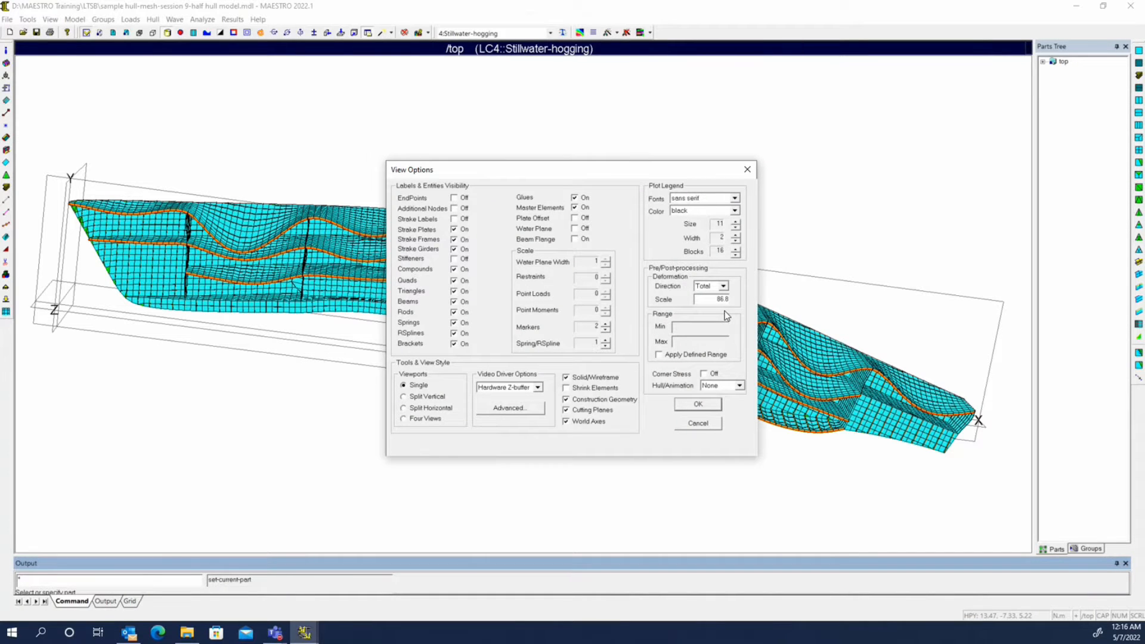
pyautogui.click(747, 169)
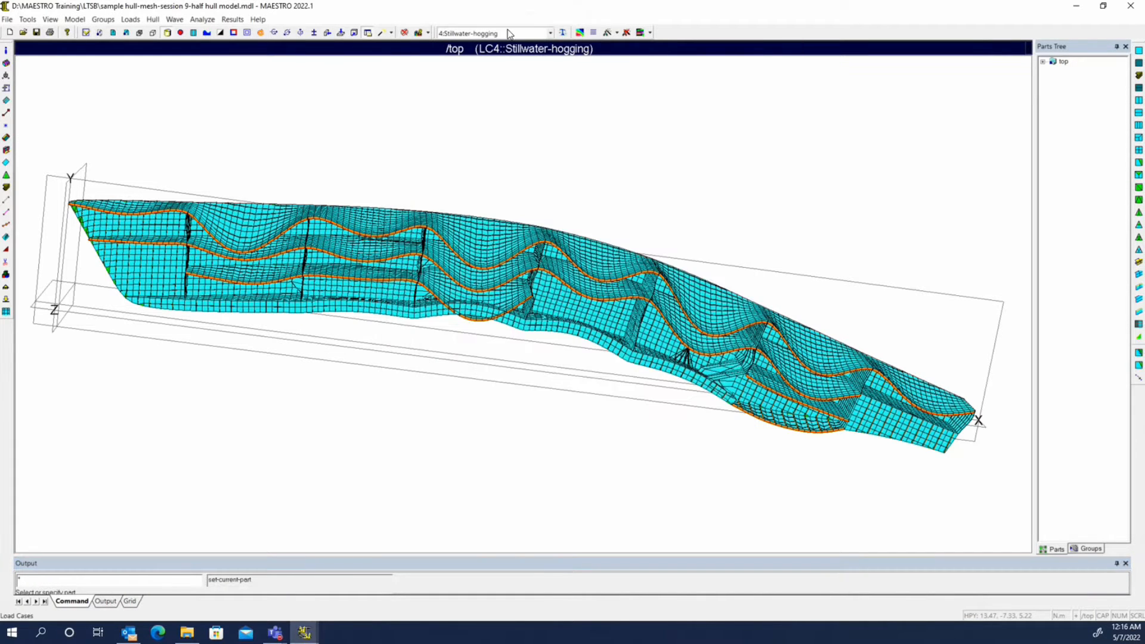
# Return the deformed display to the Stillwater-sagging load case
pyautogui.click(507, 33)
pyautogui.click(504, 62)
pyautogui.moveTo(413, 234); pyautogui.dragTo(587, 266, button='middle')
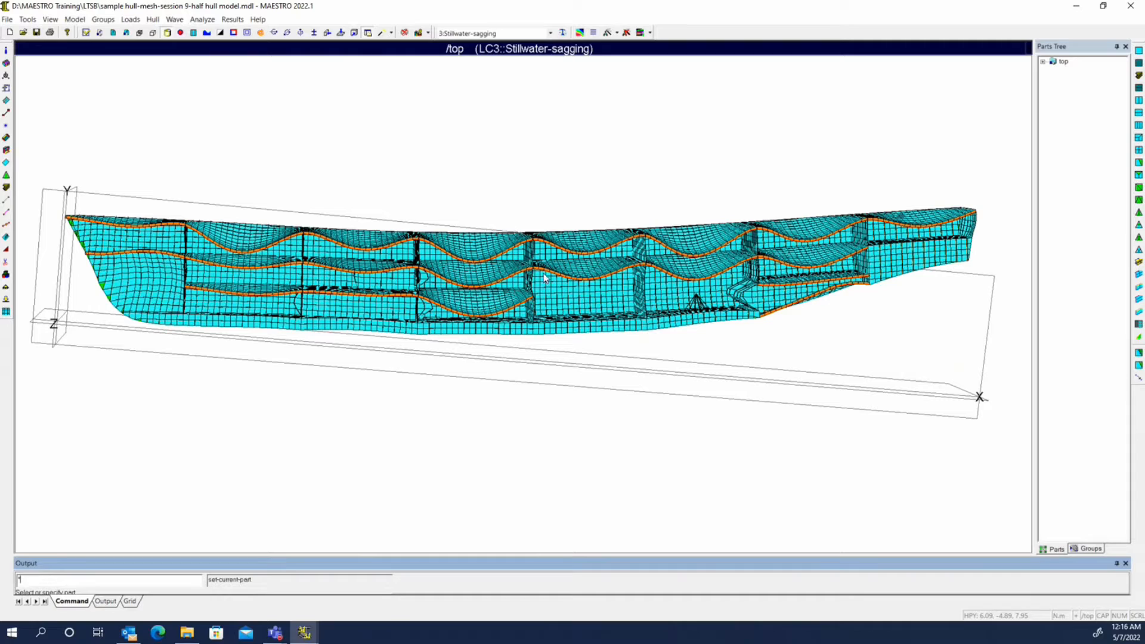
# Examine the deformed structure up close where the lower deck girder ends at the transverse bulkhead
pyautogui.press('Escape')
pyautogui.scroll(5, 645, 259)
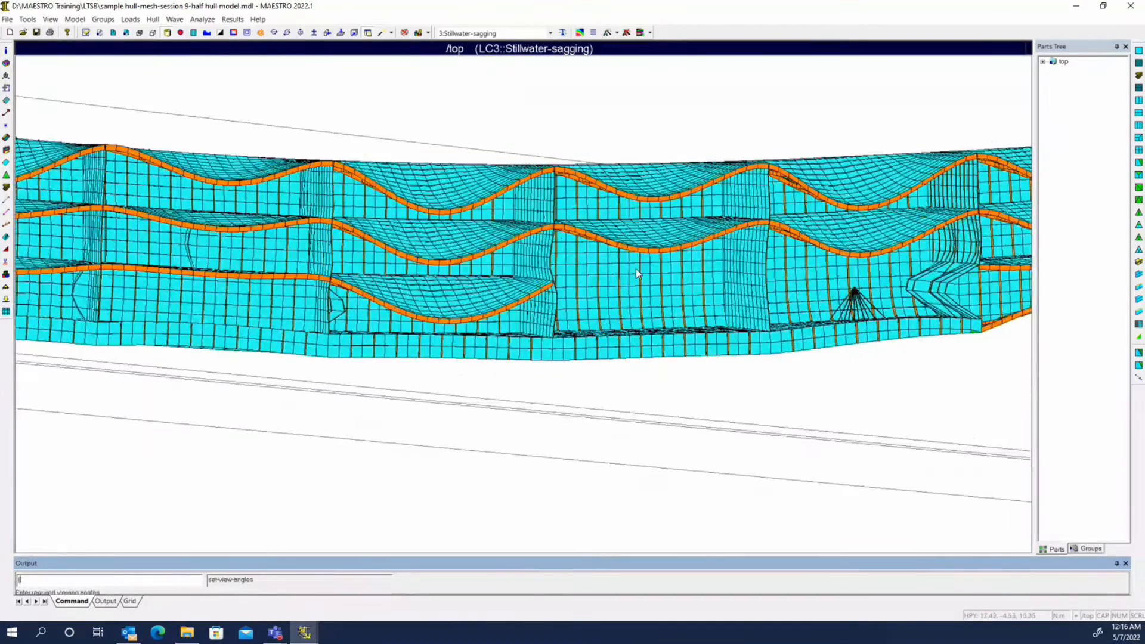
pyautogui.moveTo(636, 269); pyautogui.dragTo(592, 254, button='middle')
pyautogui.scroll(2, 592, 256)
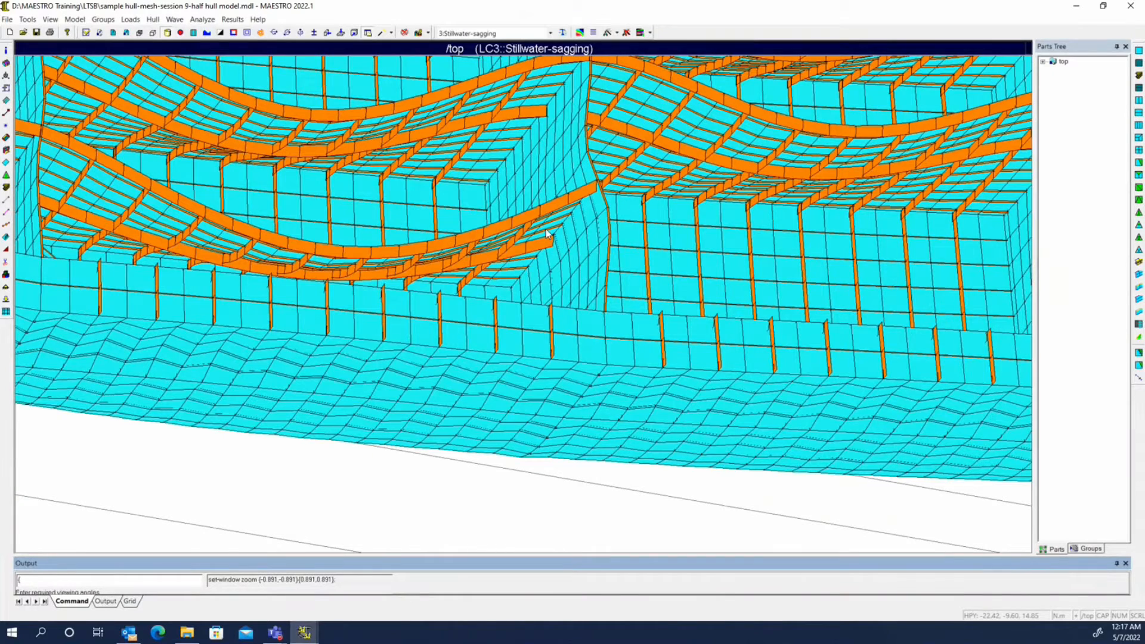
pyautogui.moveTo(548, 234); pyautogui.dragTo(508, 254, button='middle')
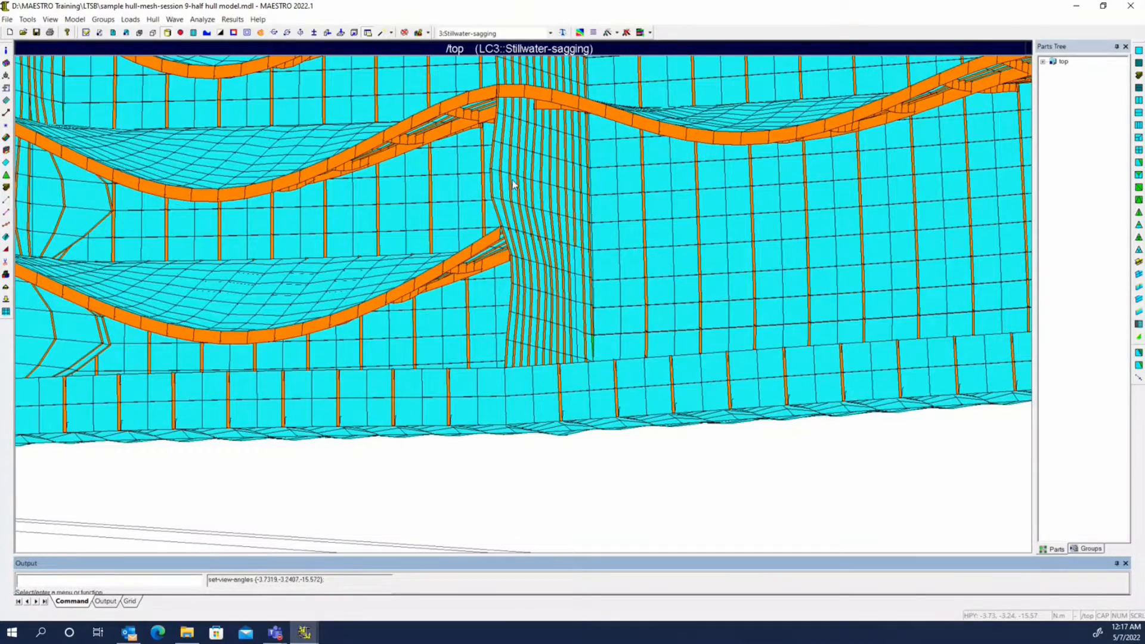
pyautogui.moveTo(454, 198); pyautogui.dragTo(554, 258, button='middle')
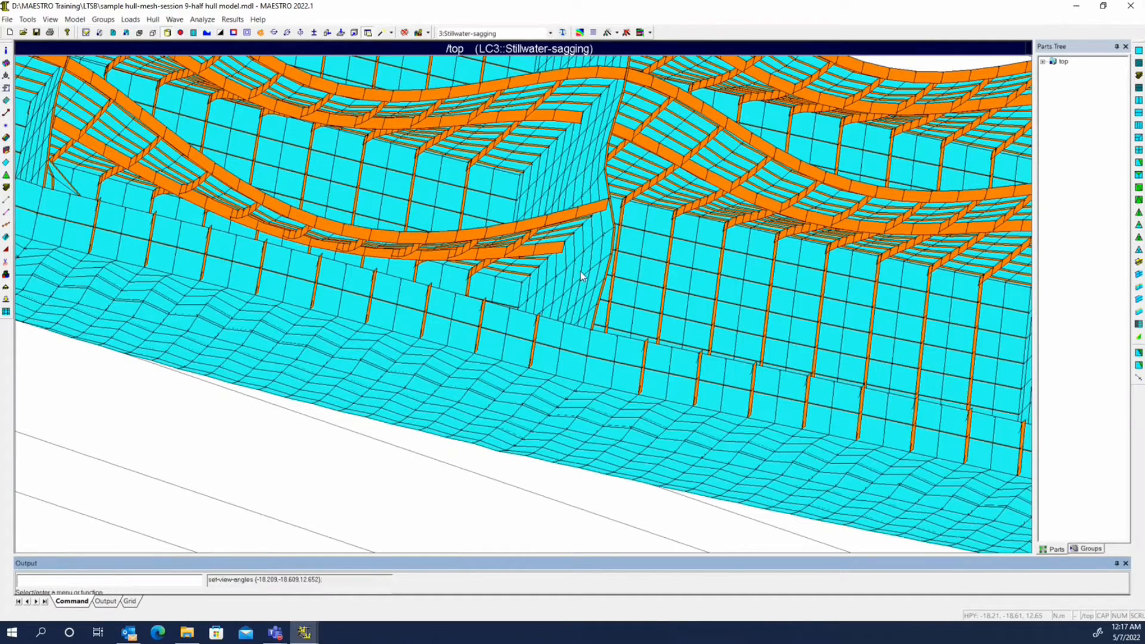
pyautogui.scroll(3, 581, 271)
pyautogui.moveTo(343, 275); pyautogui.dragTo(492, 256, button='middle')
pyautogui.moveTo(571, 226); pyautogui.dragTo(581, 209, button='middle')
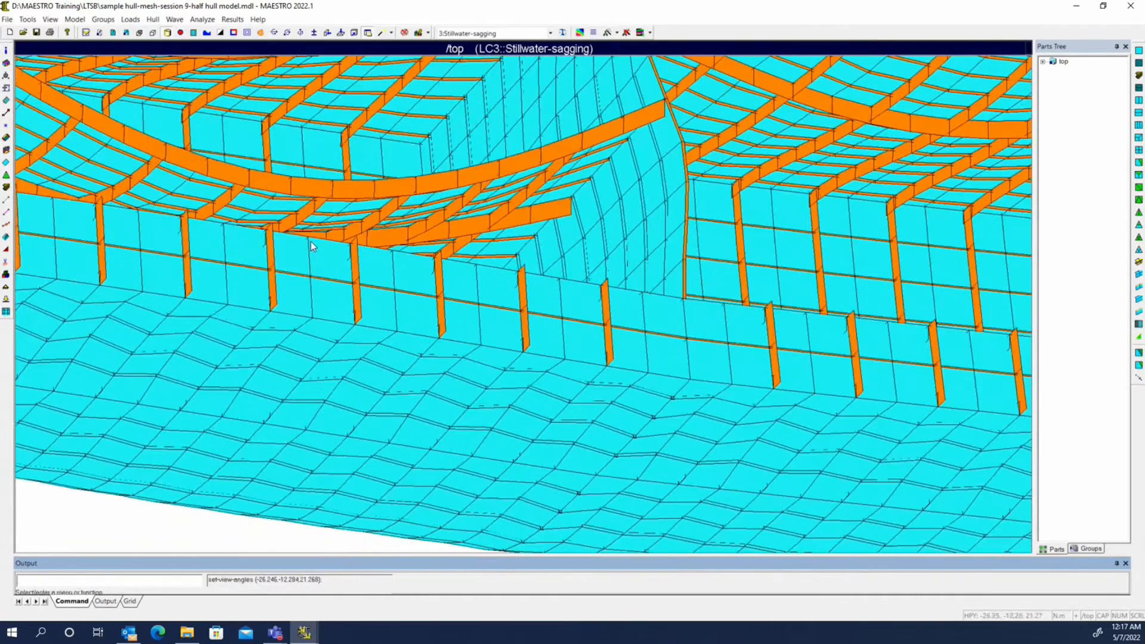
# Start a new general group with ID 003 and keep its window clear of the girder end
pyautogui.click(6, 287)
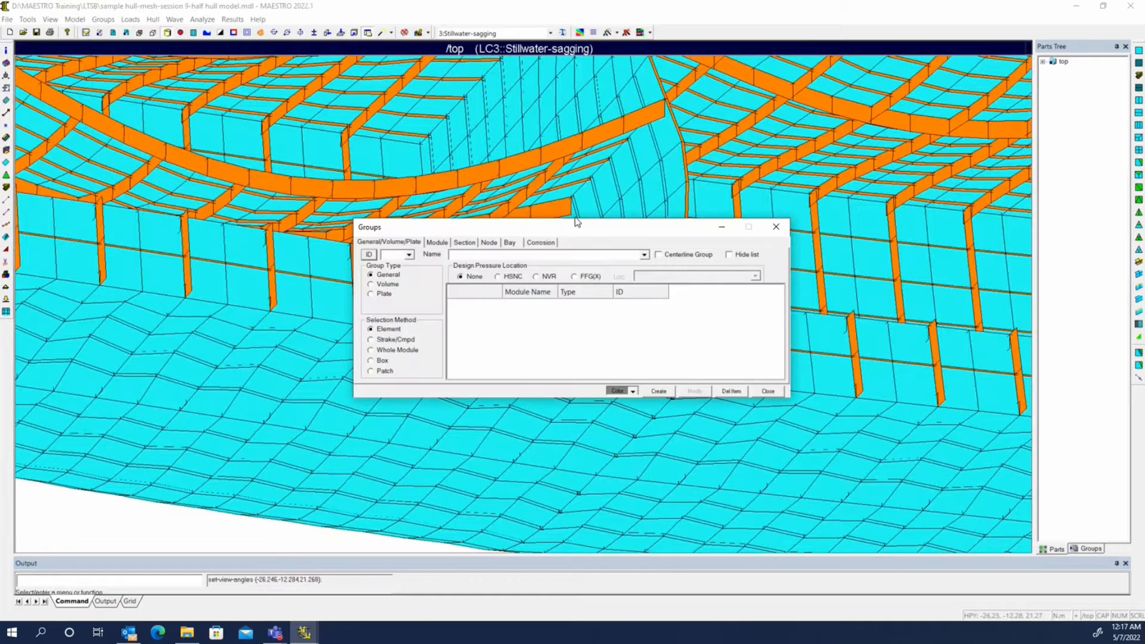
pyautogui.moveTo(577, 226); pyautogui.dragTo(759, 359)
pyautogui.click(551, 388)
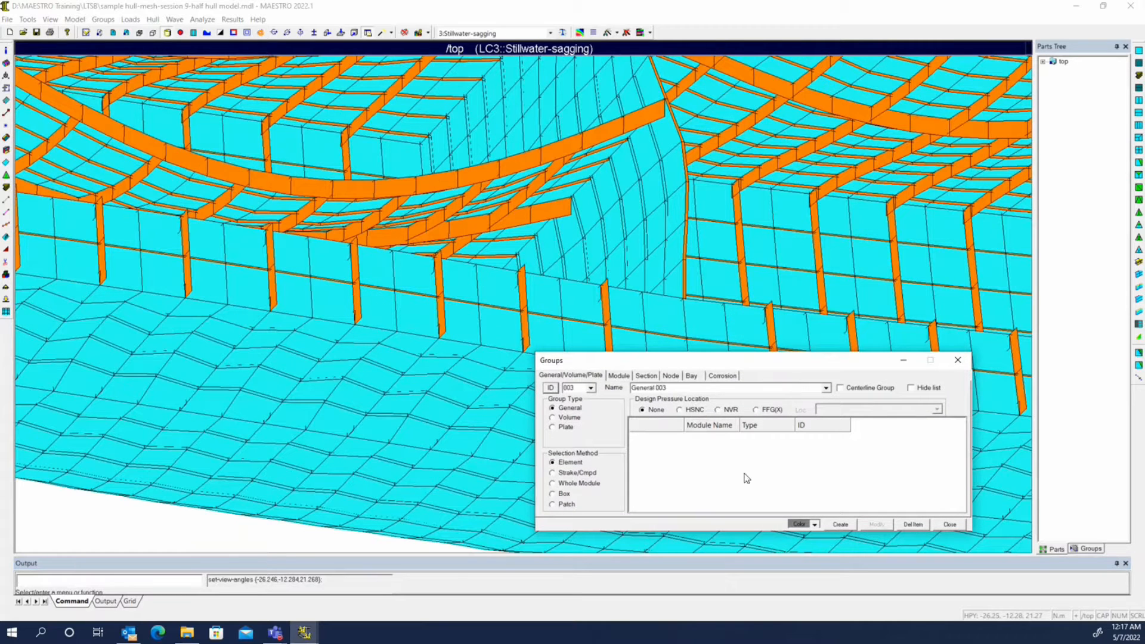
# Add the bulkhead elements beside the girder end and the adjoining deck quads and girder bar to the group
pyautogui.click(563, 211)
pyautogui.click(579, 204)
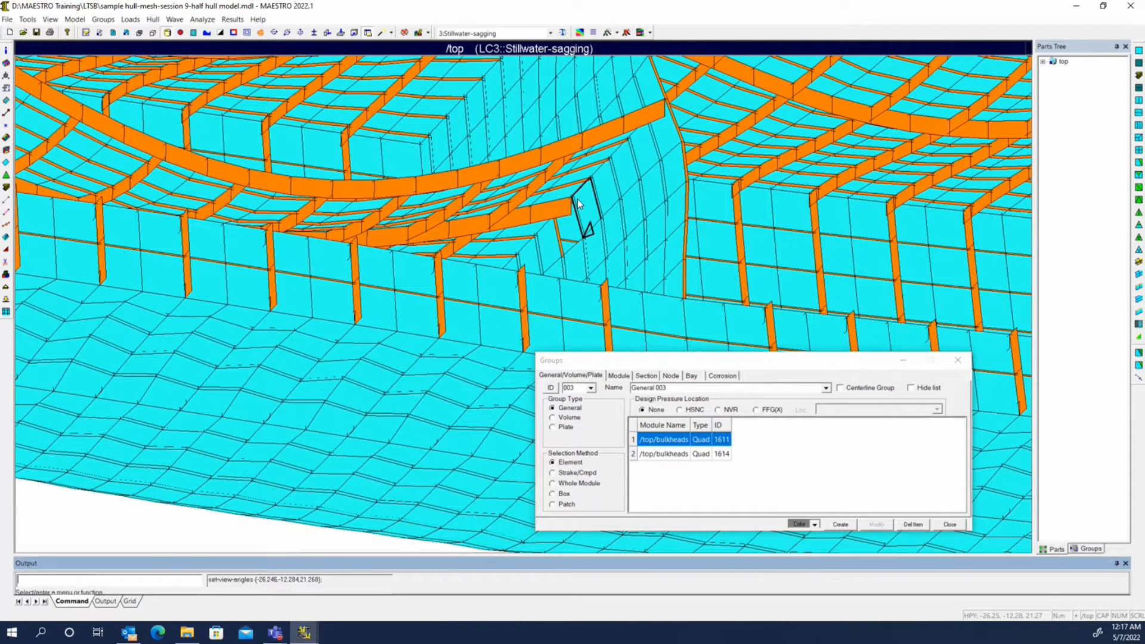
pyautogui.click(578, 206)
pyautogui.click(564, 206)
pyautogui.click(556, 210)
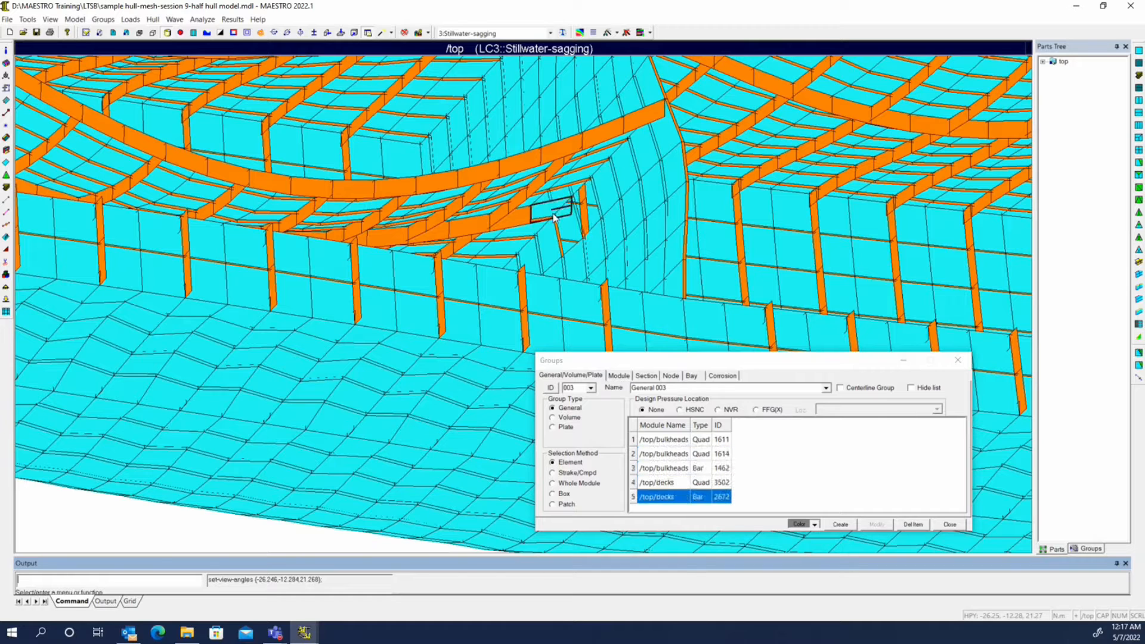
pyautogui.click(551, 211)
# Add the bulkhead plate and stiffener elements further below and above the girder end to the group
pyautogui.click(581, 254)
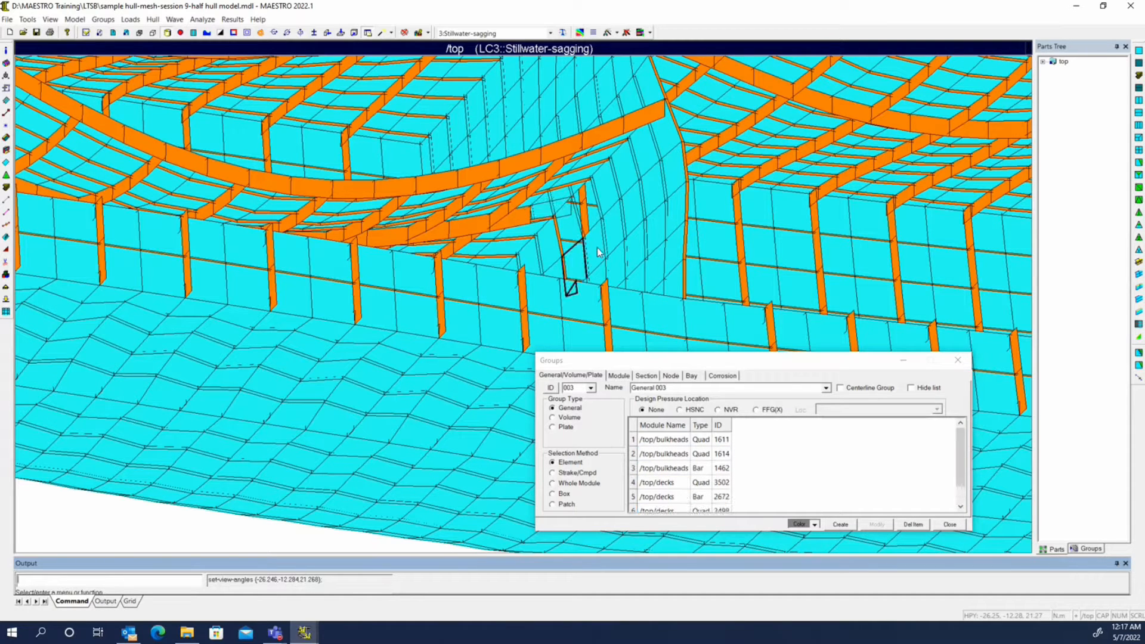
pyautogui.click(595, 248)
pyautogui.click(585, 258)
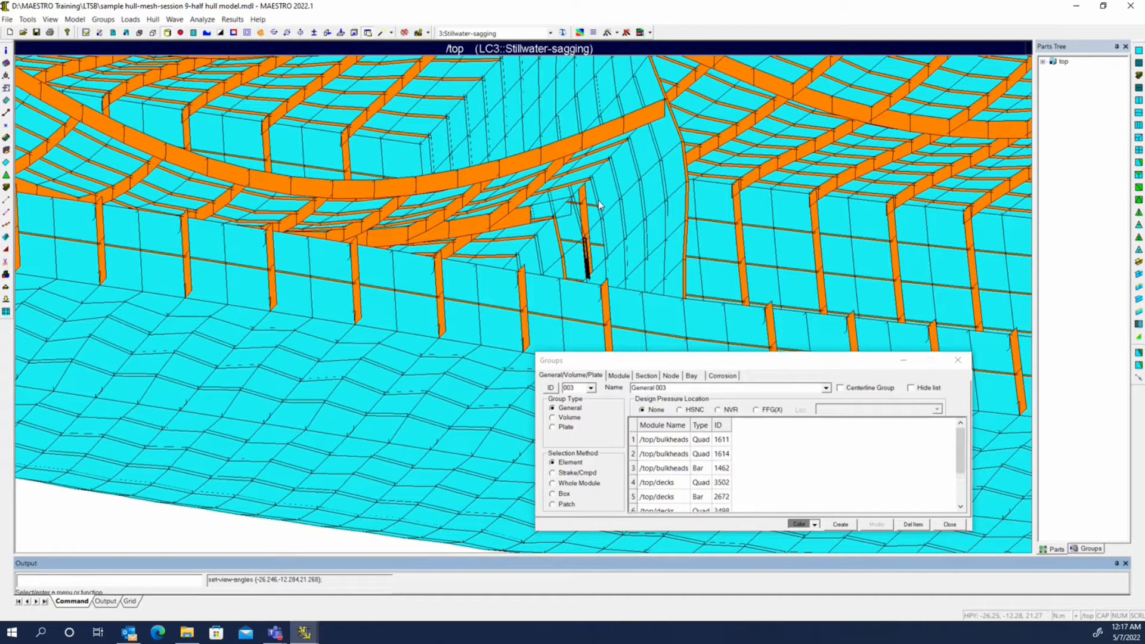
pyautogui.moveTo(600, 205); pyautogui.dragTo(577, 294, button='middle')
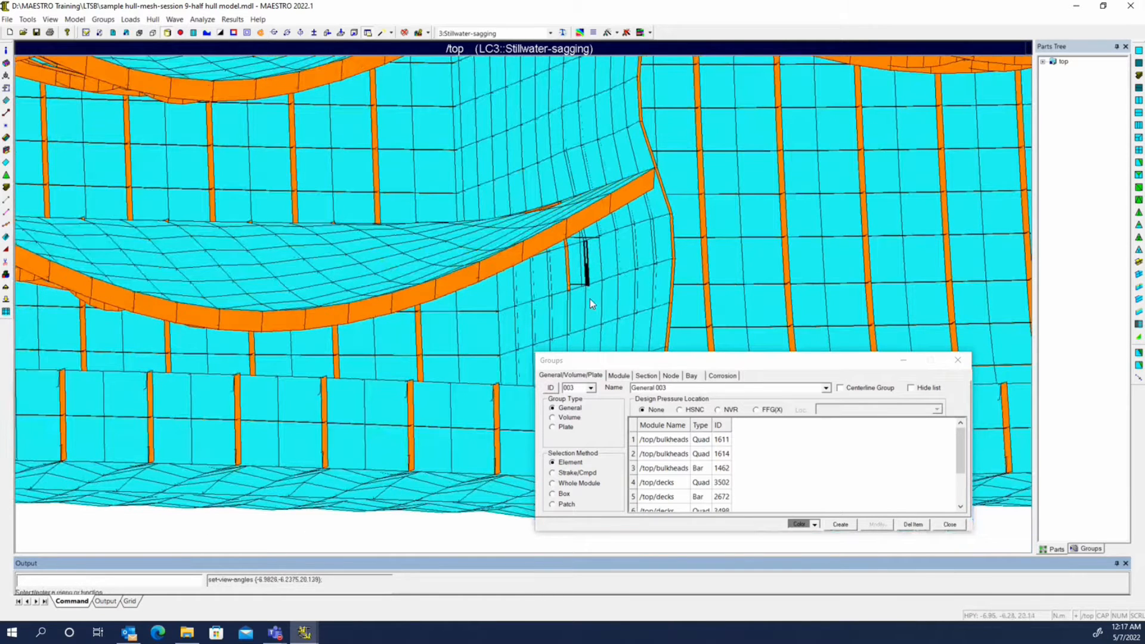
pyautogui.click(582, 298)
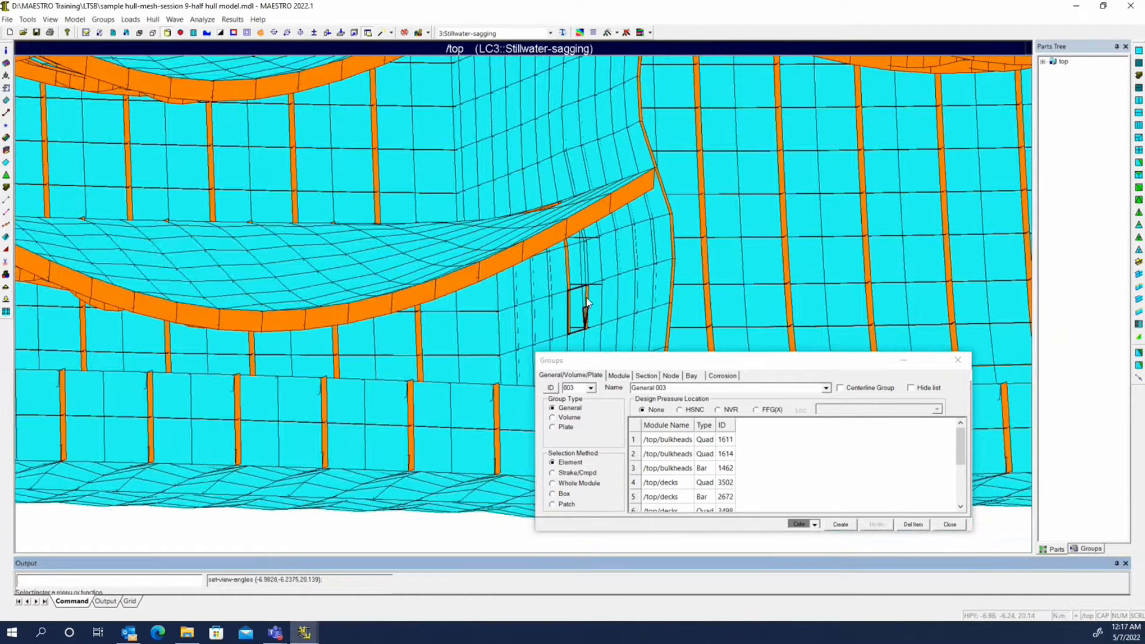
pyautogui.click(587, 302)
pyautogui.click(563, 173)
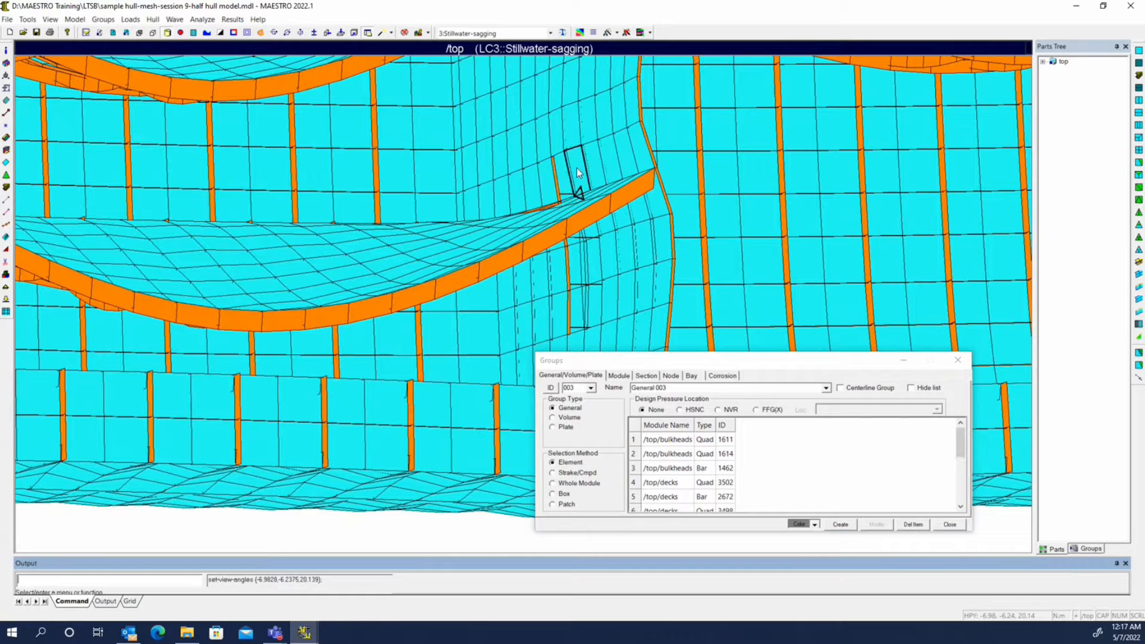
pyautogui.click(569, 133)
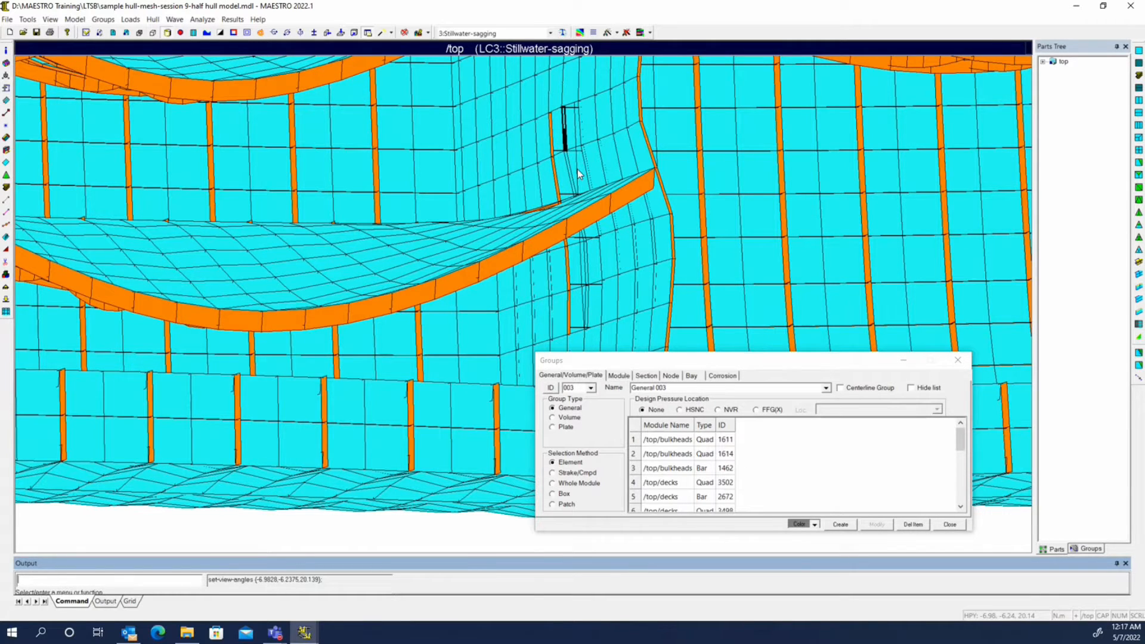
# Name the group "girder end" and create it
pyautogui.moveTo(577, 169)
pyautogui.mouseDown(button='middle')
pyautogui.moveTo(586, 197)
pyautogui.moveTo(556, 238)
pyautogui.moveTo(545, 211)
pyautogui.moveTo(555, 175)
pyautogui.mouseUp(button='middle')
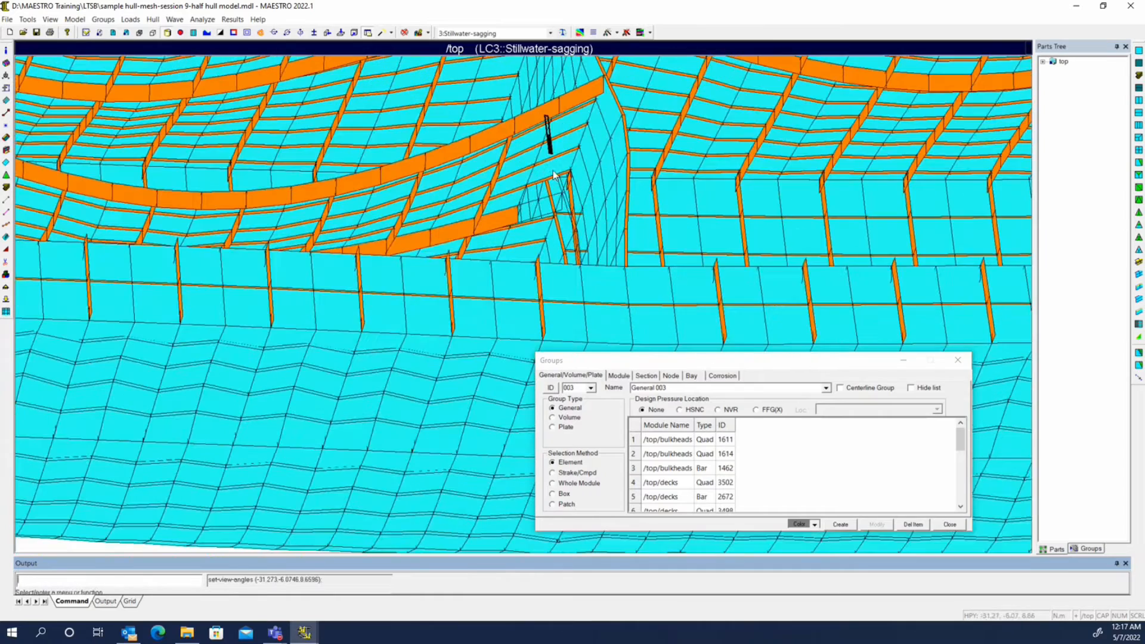
pyautogui.moveTo(609, 206); pyautogui.dragTo(592, 280, button='middle')
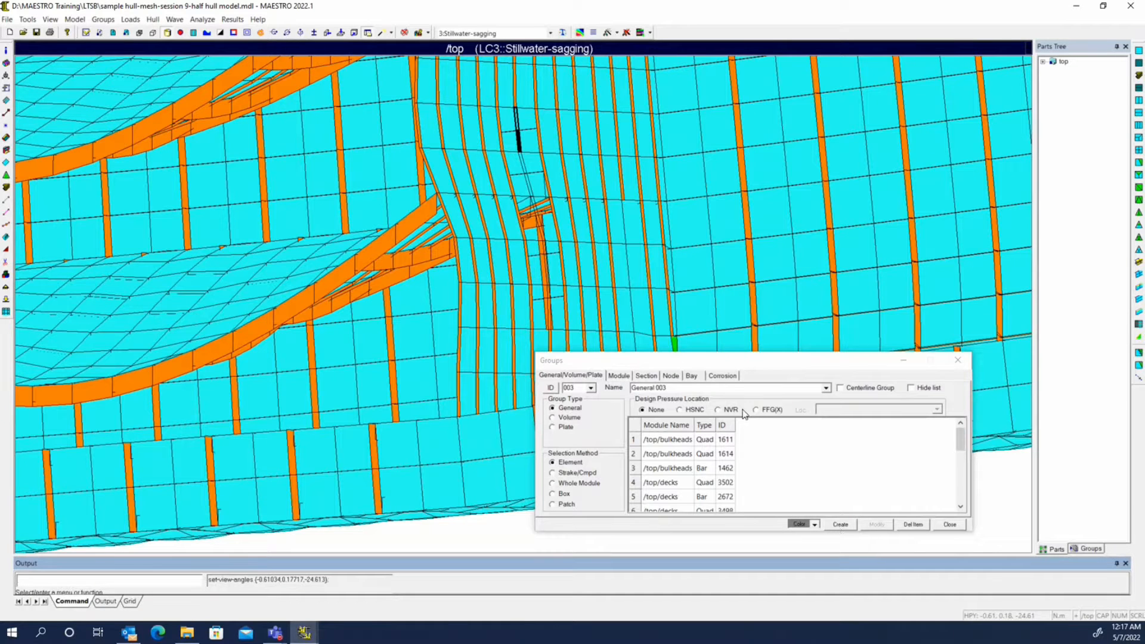
pyautogui.click(736, 388)
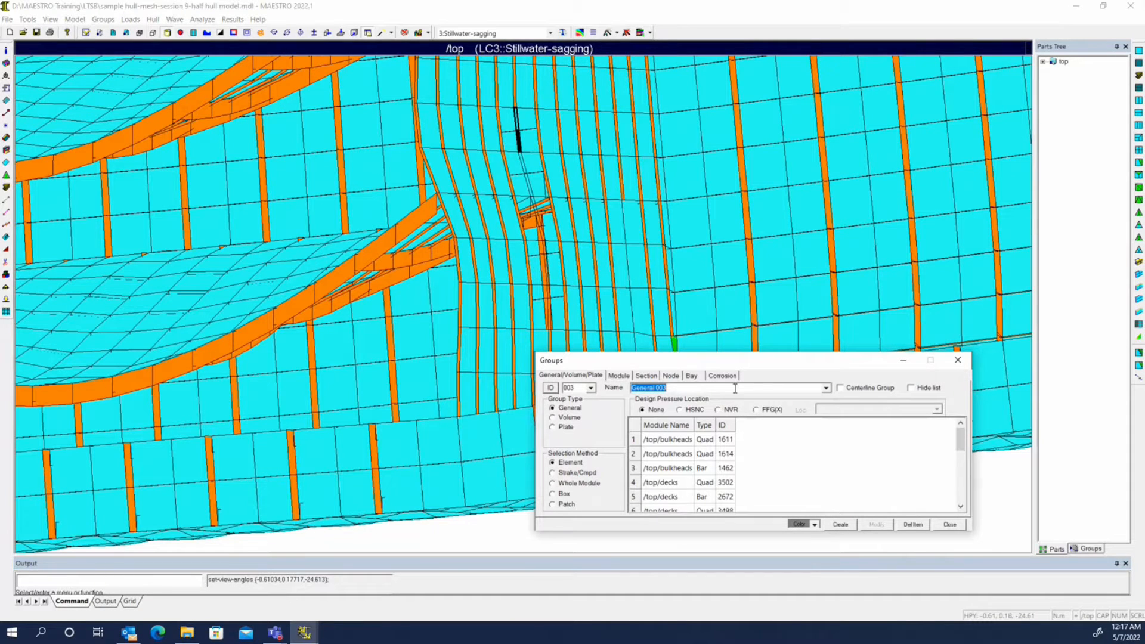
pyautogui.write('girder end')
pyautogui.click(842, 524)
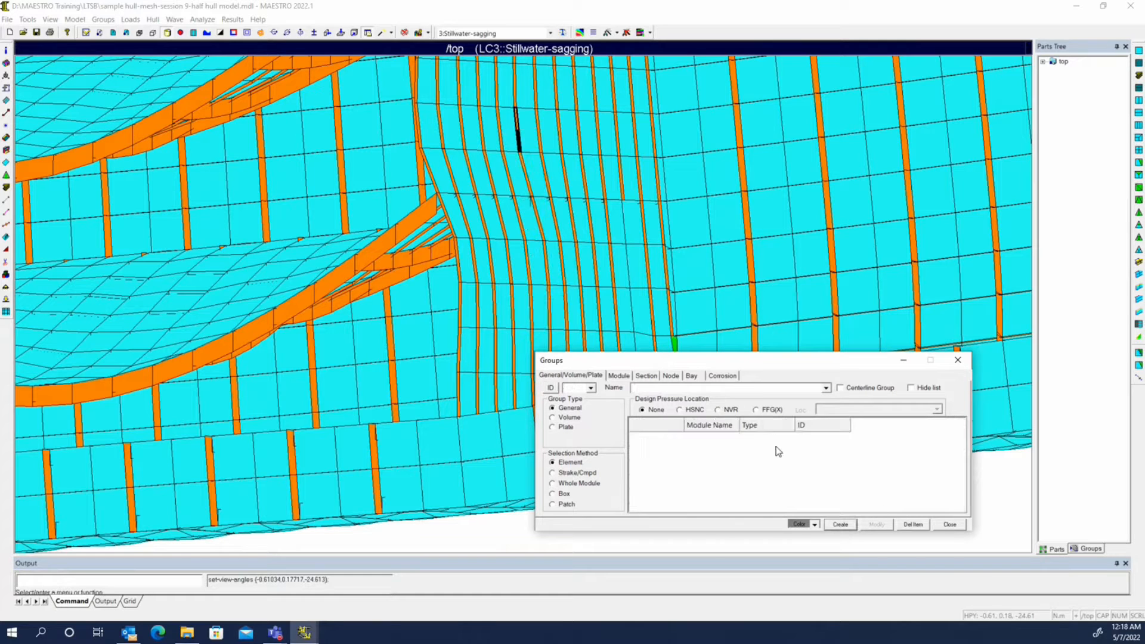
# Refine the general group "girder end" into a fine-mesh module of the same name, using Top Down refinement and the default mesh controls
pyautogui.click(1092, 549)
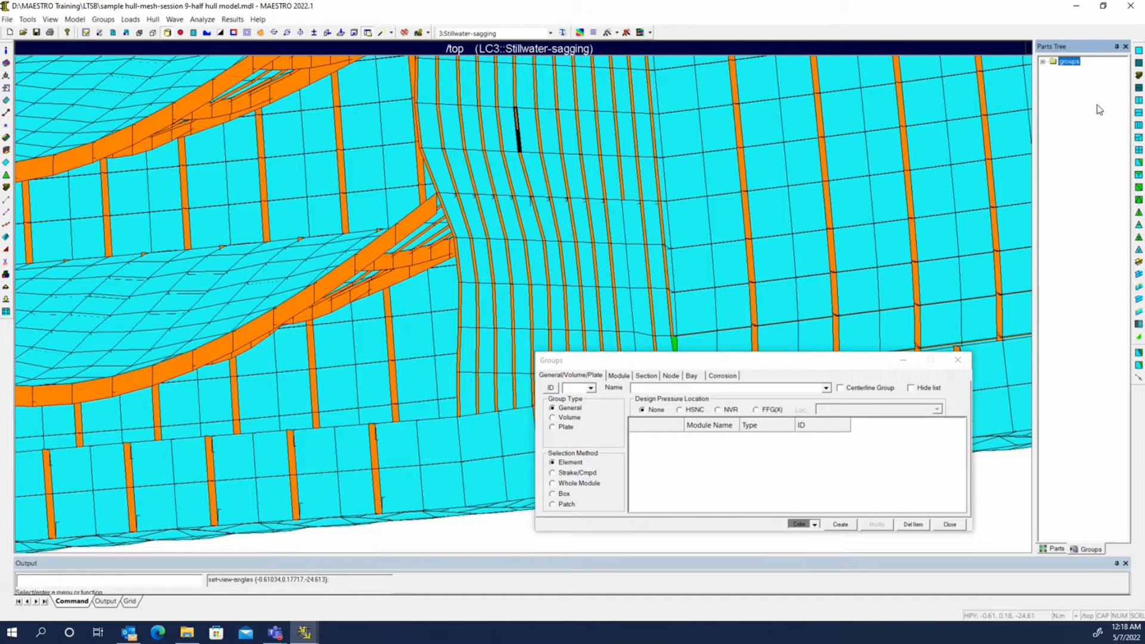
pyautogui.click(1053, 71)
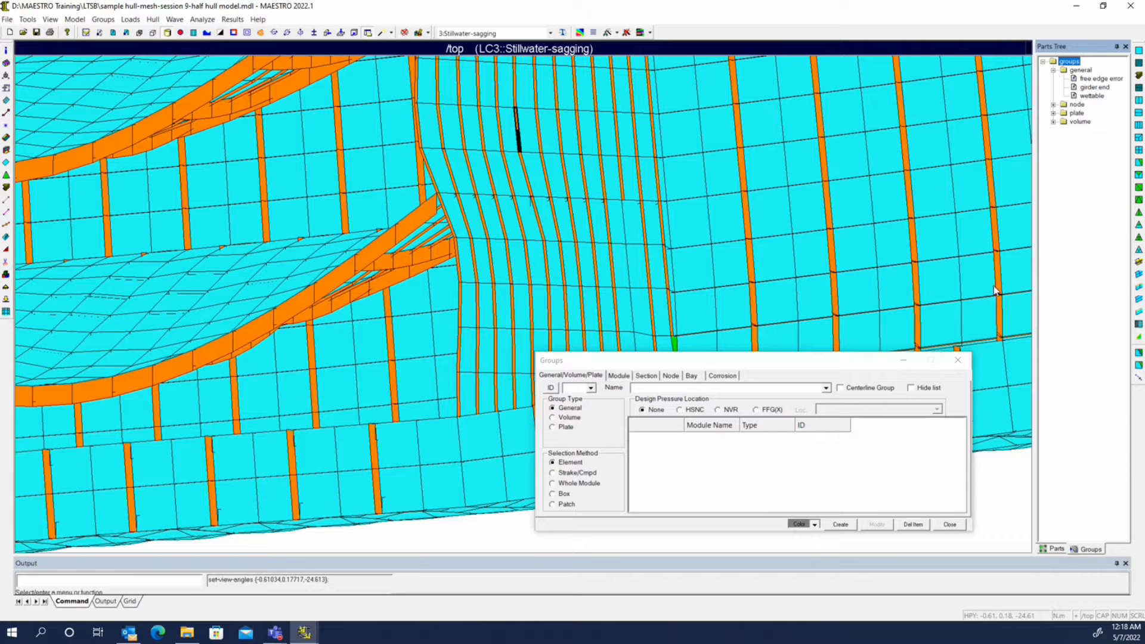
pyautogui.click(959, 361)
pyautogui.rightClick(1085, 86)
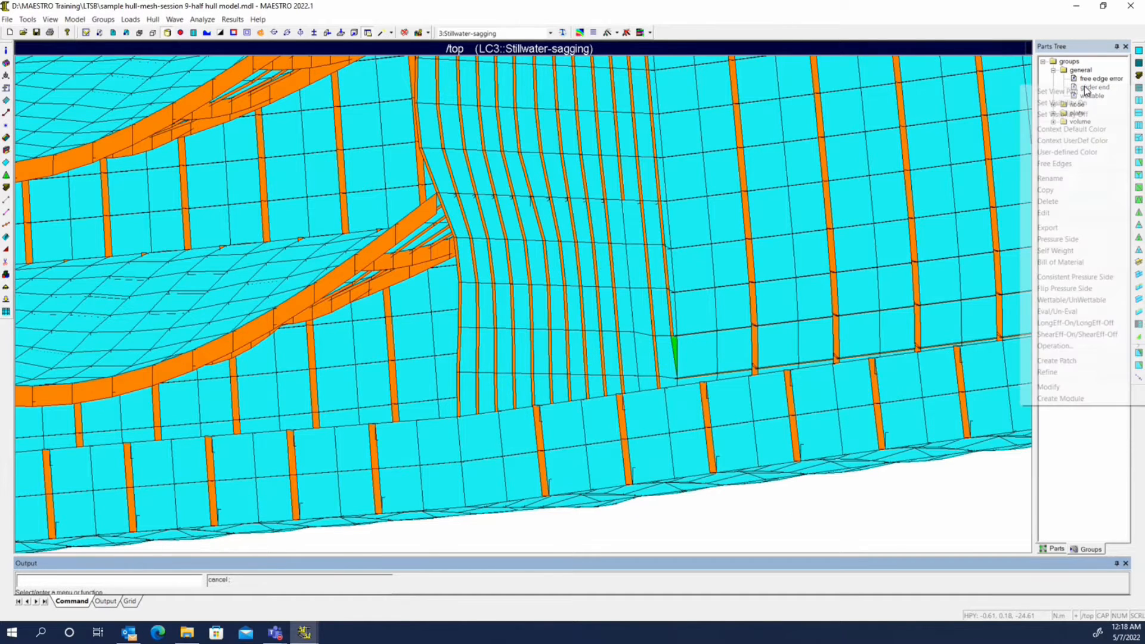
pyautogui.click(1051, 372)
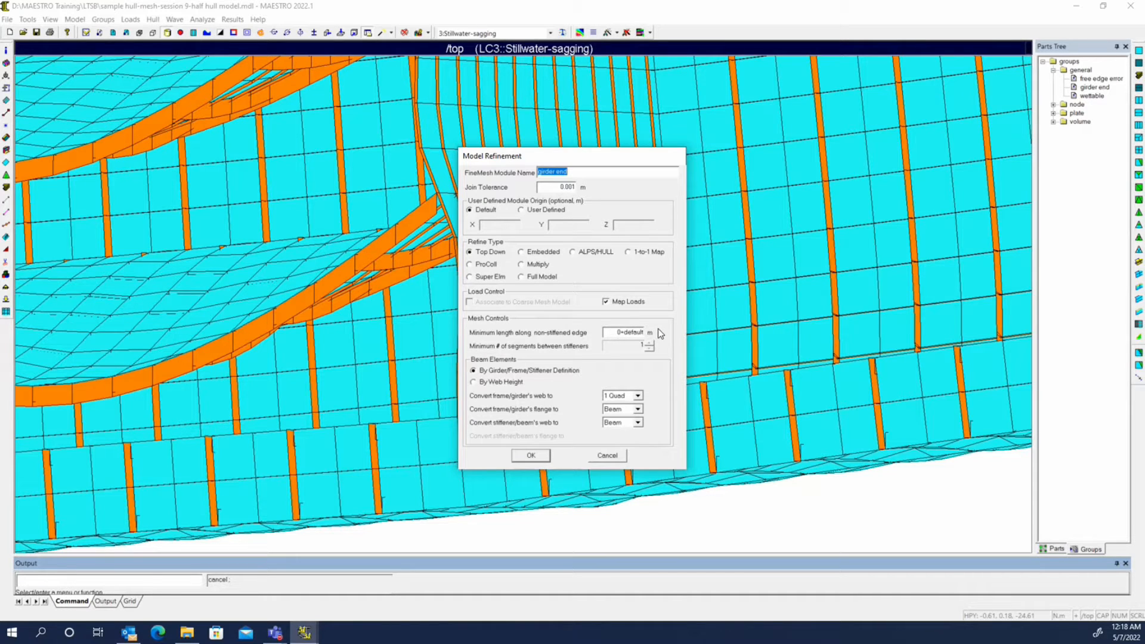
pyautogui.click(535, 455)
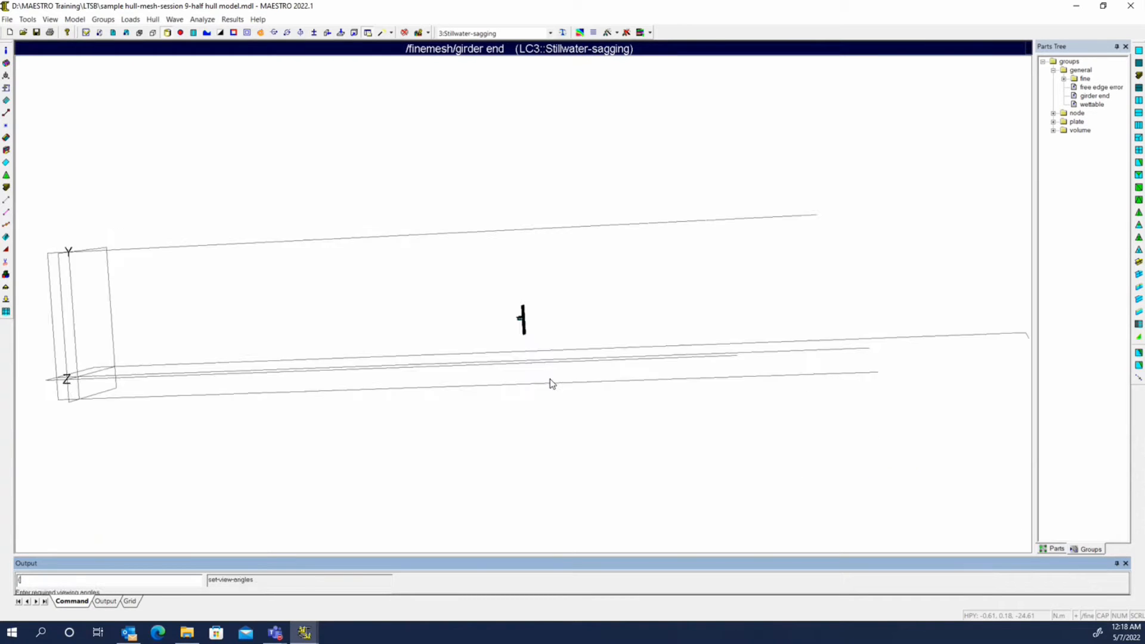
# View the refined girder end and list the modules under finemesh and top in the parts tree
pyautogui.moveTo(550, 378); pyautogui.dragTo(746, 280)
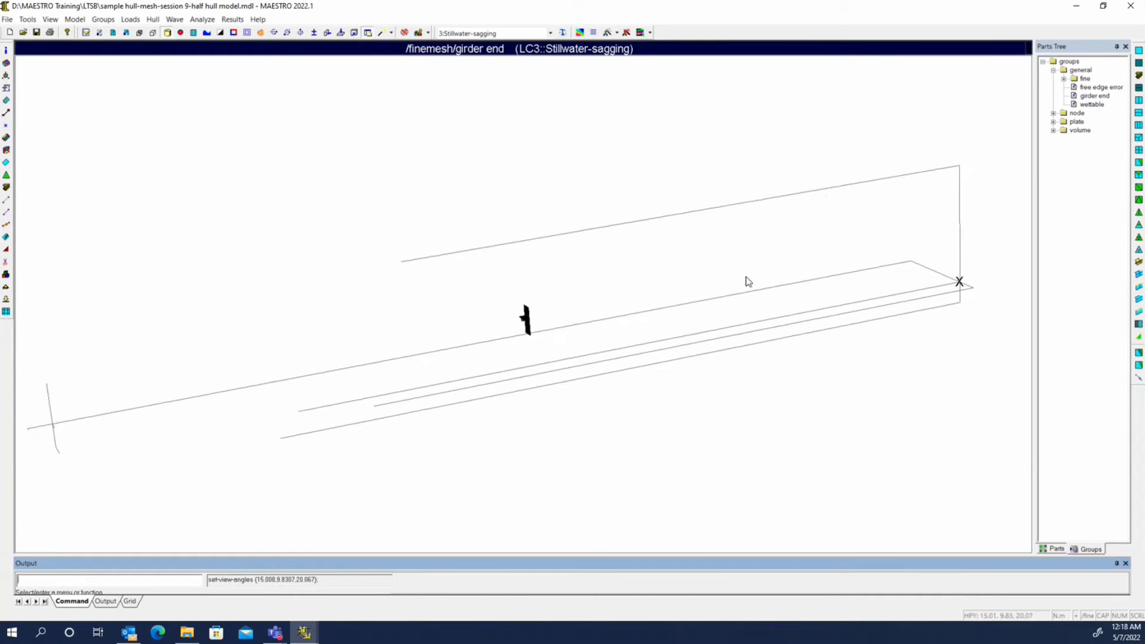
pyautogui.click(1056, 549)
pyautogui.click(1042, 71)
pyautogui.click(1043, 61)
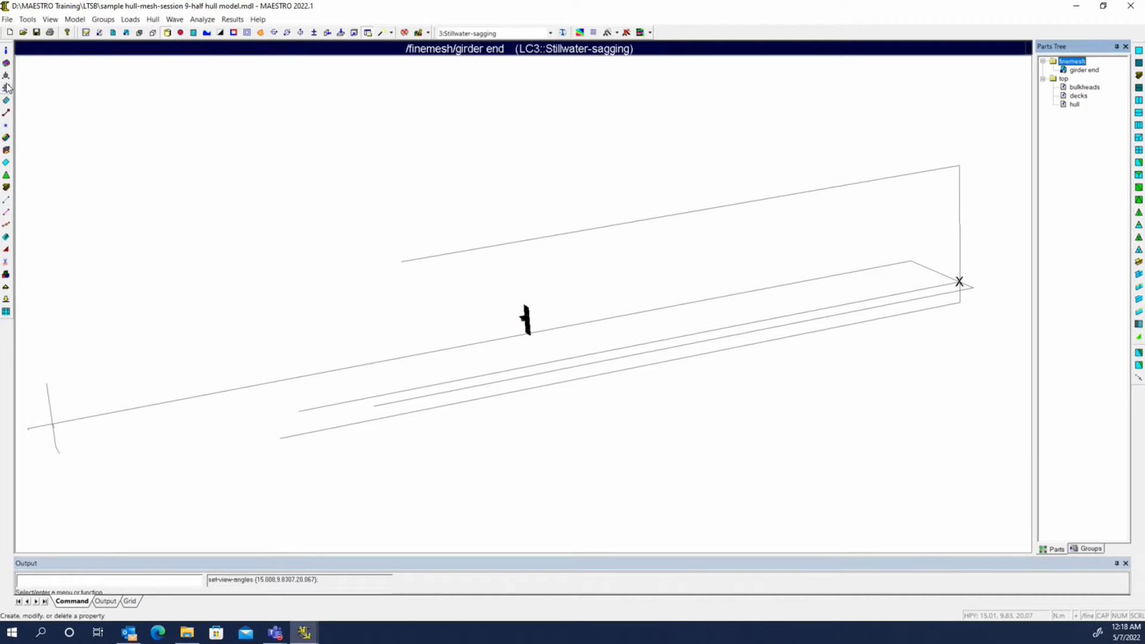
# Check the origin location and rotation angles of the girder end module in the Substructures and Modules dialog
pyautogui.click(6, 64)
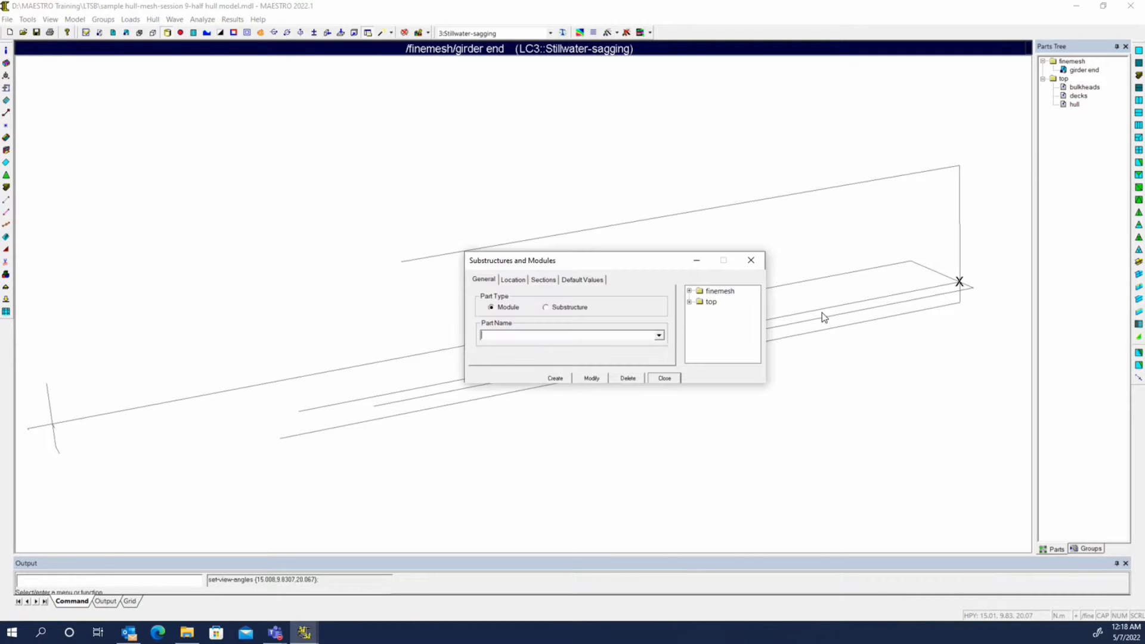
pyautogui.click(513, 279)
pyautogui.doubleClick(722, 292)
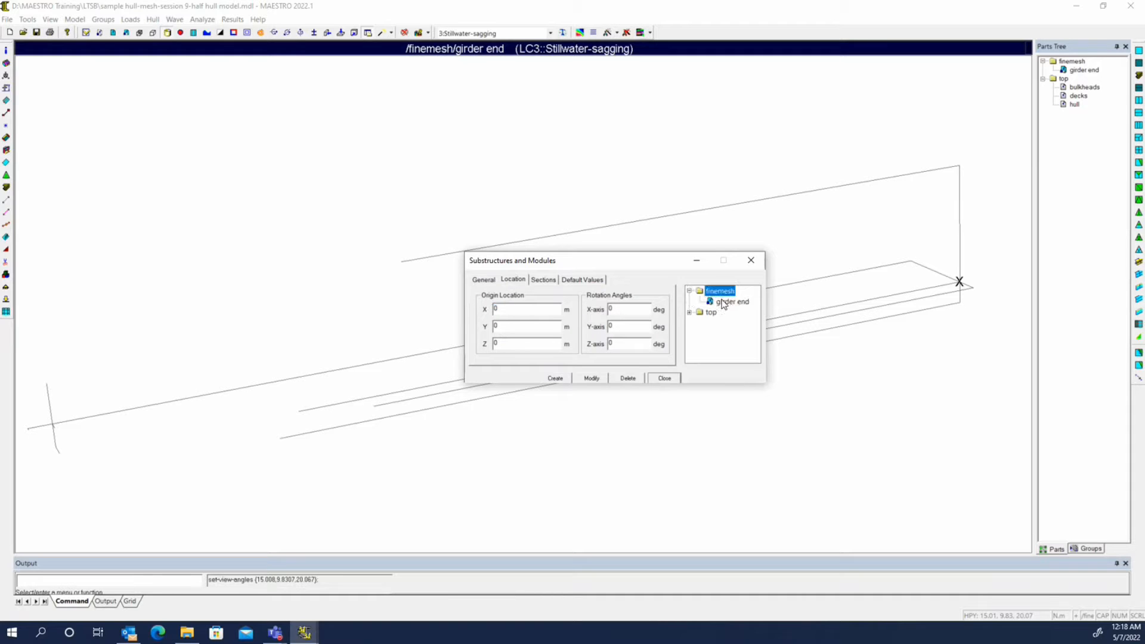
pyautogui.click(734, 302)
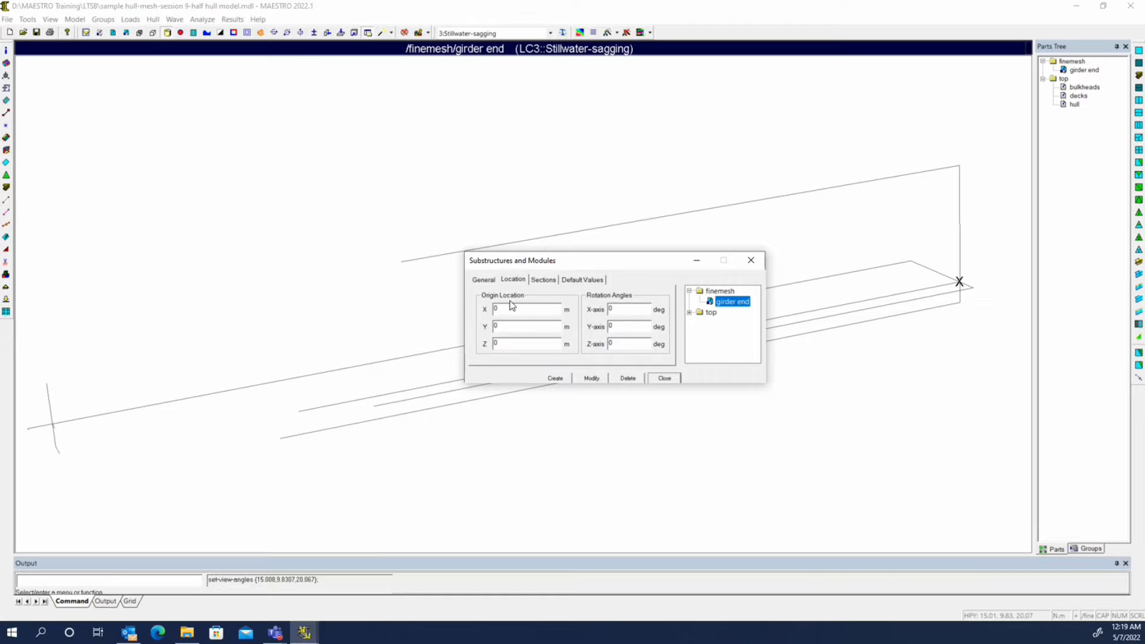
pyautogui.click(665, 378)
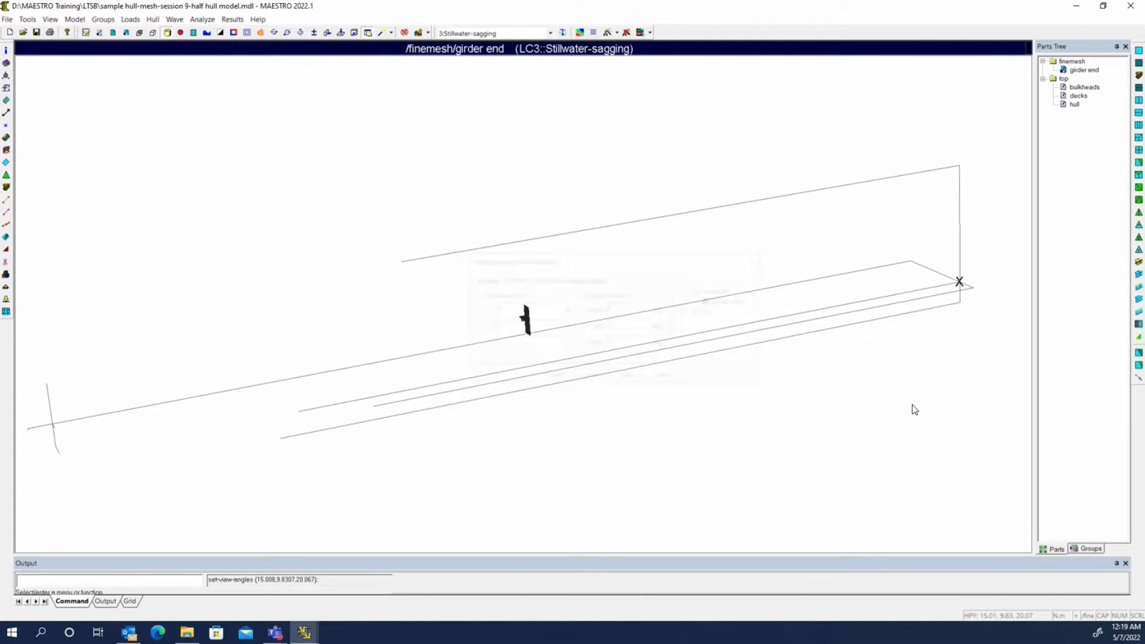
# Set top as the view part and switch the display back to the undeformed model
pyautogui.rightClick(1074, 70)
pyautogui.click(1060, 82)
pyautogui.hotkey('ctrl', 't')
pyautogui.moveTo(511, 334); pyautogui.dragTo(430, 298, button='middle')
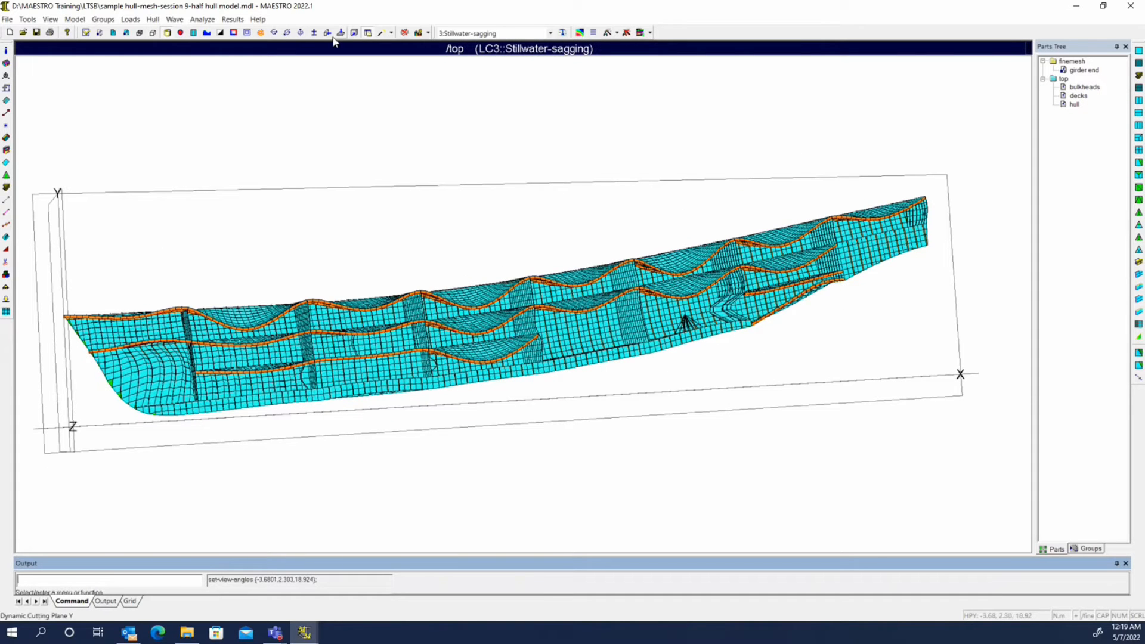
pyautogui.click(233, 19)
pyautogui.click(256, 31)
# Show all modules together and examine how the girder end fine mesh sits within the coarse hull mesh
pyautogui.click(50, 19)
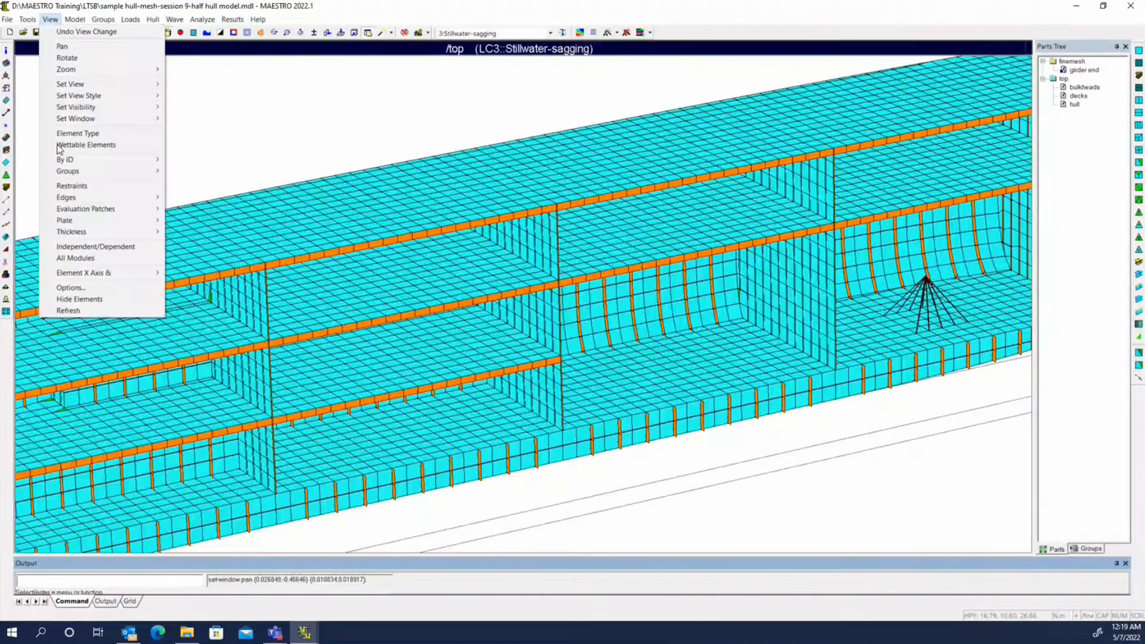
pyautogui.click(73, 259)
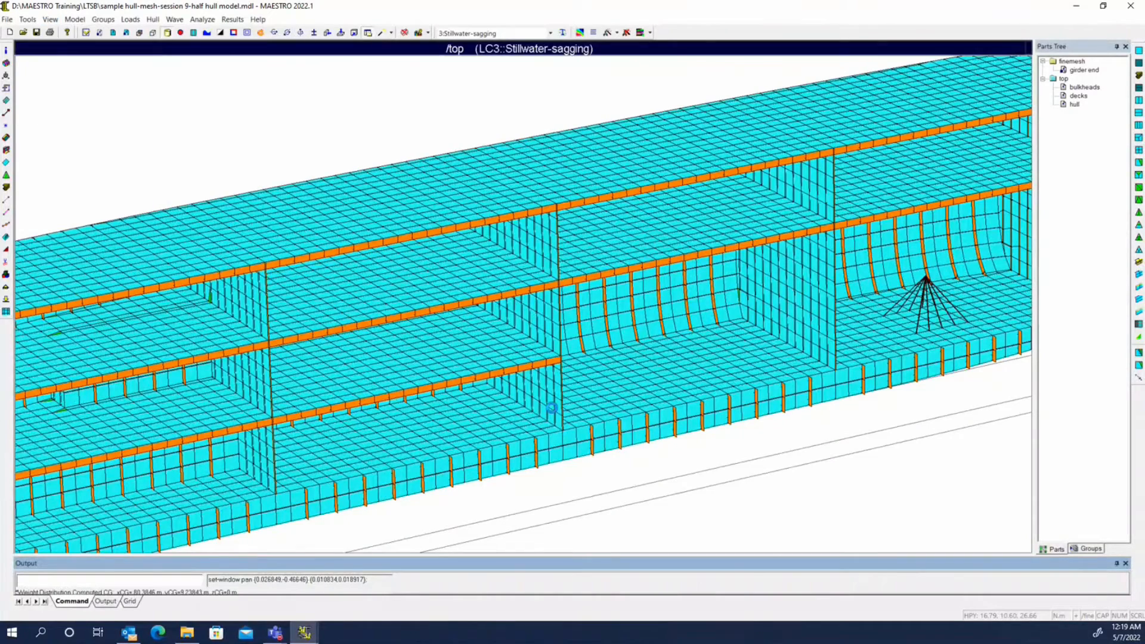
pyautogui.scroll(10, 526, 303)
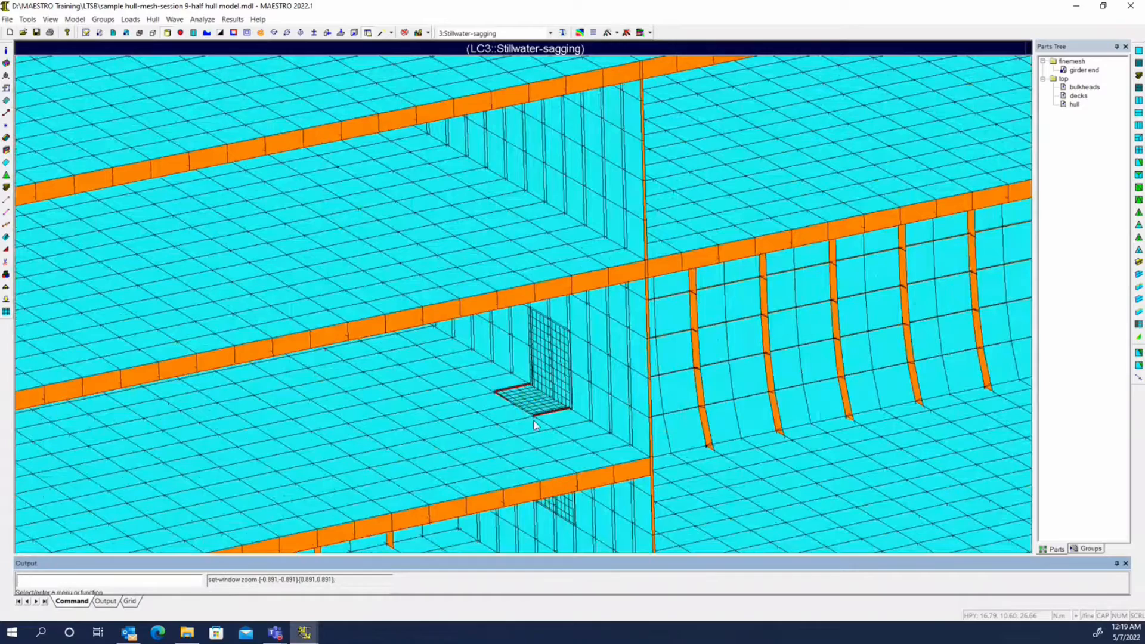
pyautogui.scroll(-1, 549, 377)
pyautogui.moveTo(562, 385); pyautogui.dragTo(552, 409, button='middle')
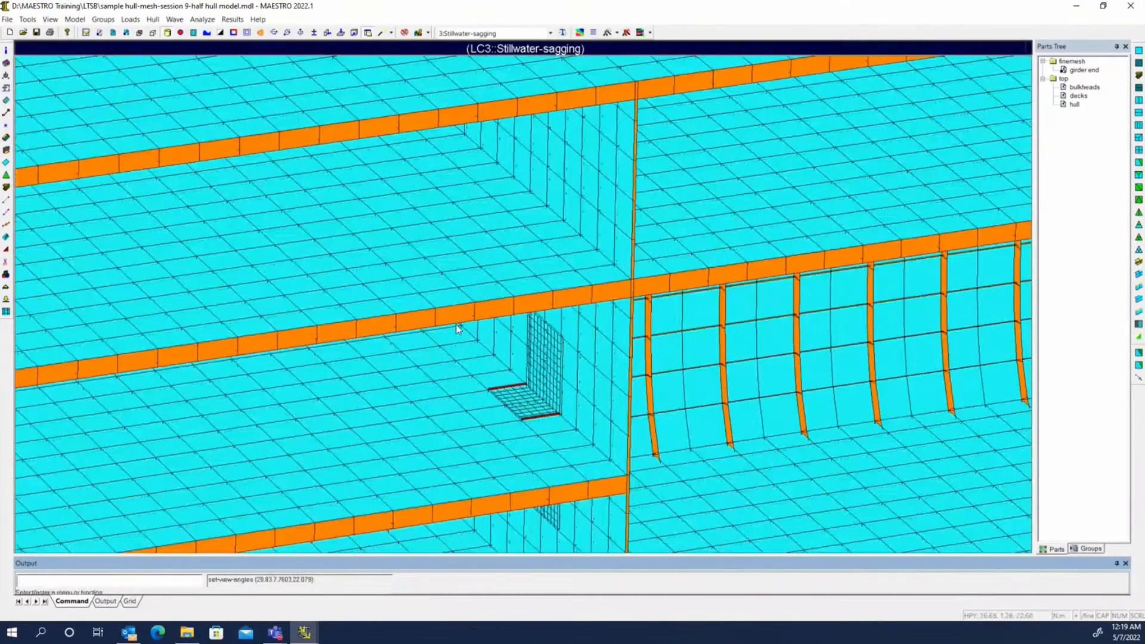
pyautogui.scroll(-12, 458, 329)
pyautogui.moveTo(626, 371); pyautogui.dragTo(586, 346, button='middle')
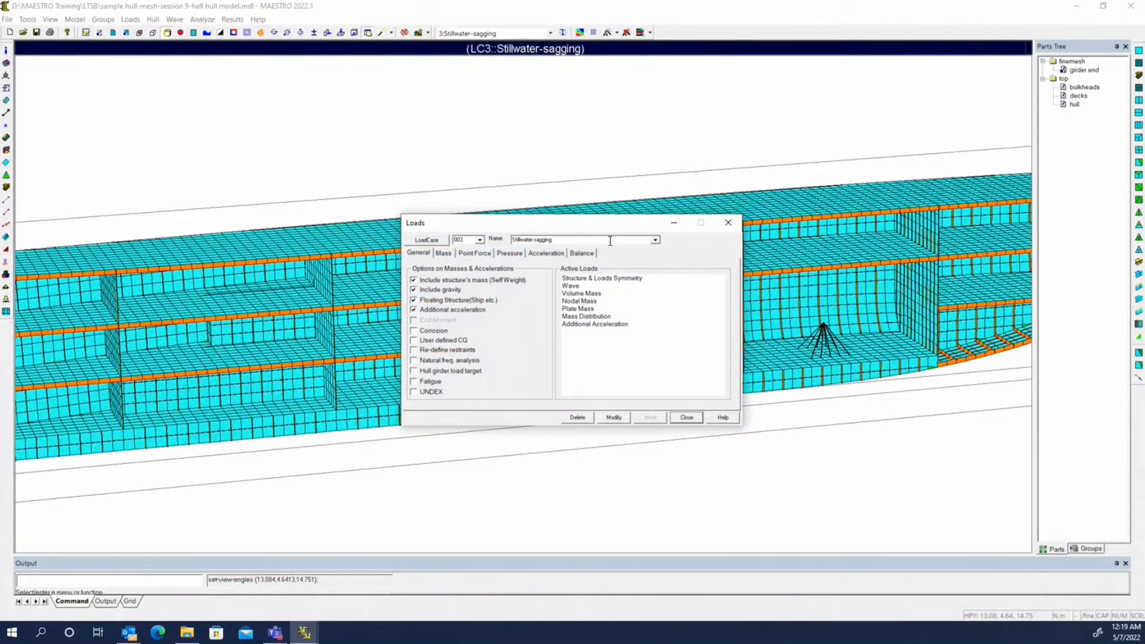
# Delete the load cases Stillwater-additional mass dist and Stillwater-final mass dist from the model
pyautogui.scroll(-1, 609, 240)
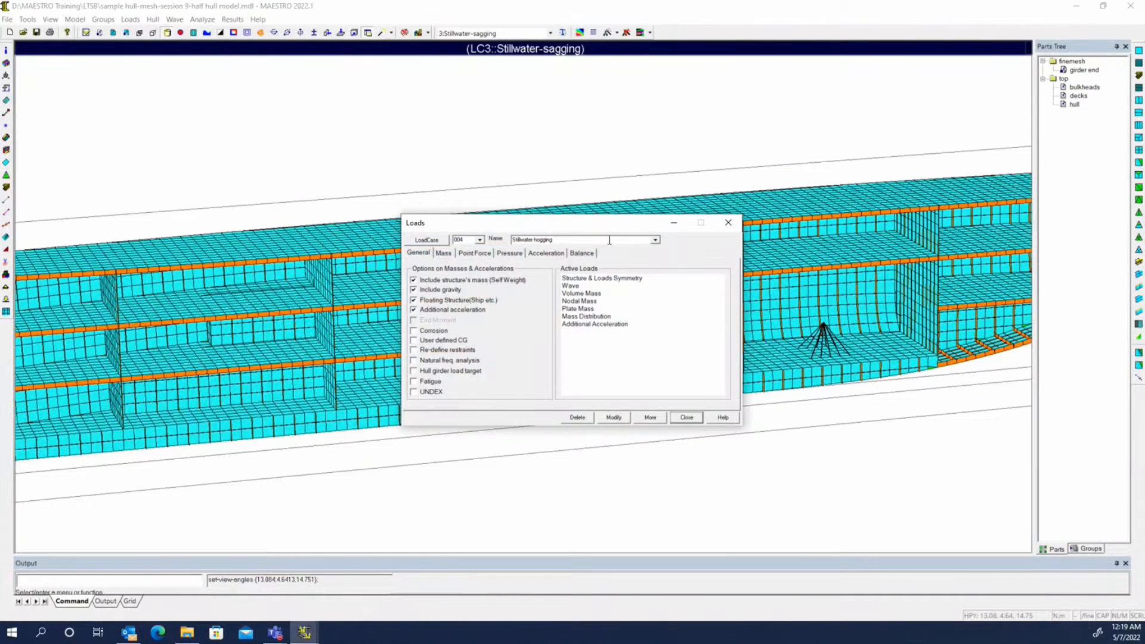
pyautogui.click(649, 417)
pyautogui.click(518, 269)
pyautogui.keyDown('shift'); pyautogui.click(520, 283); pyautogui.keyUp('shift')
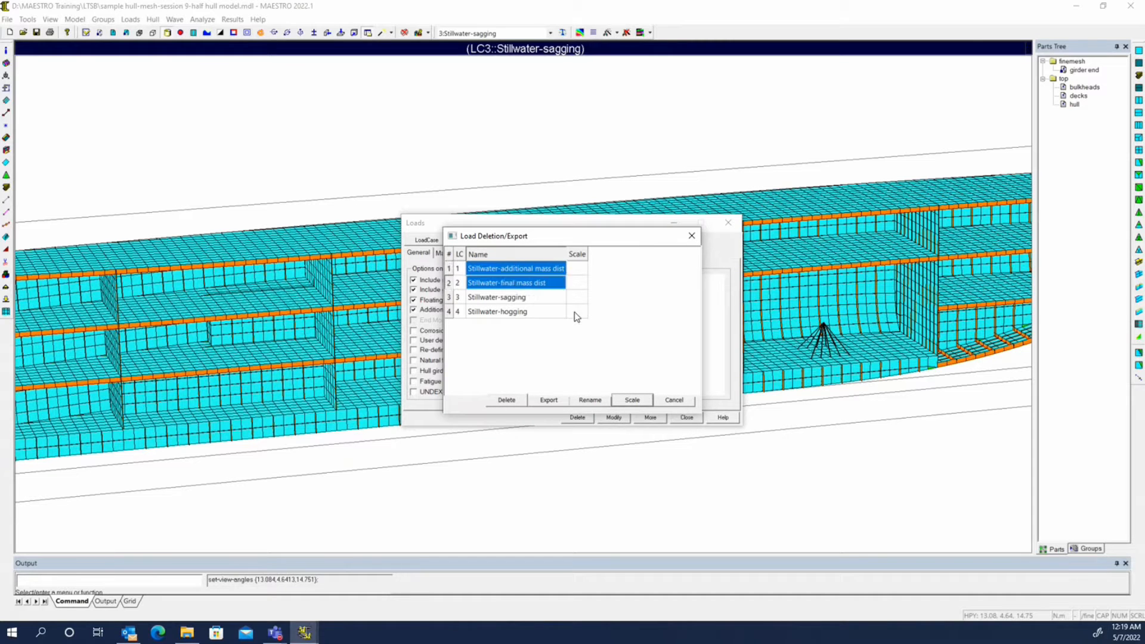
pyautogui.click(508, 399)
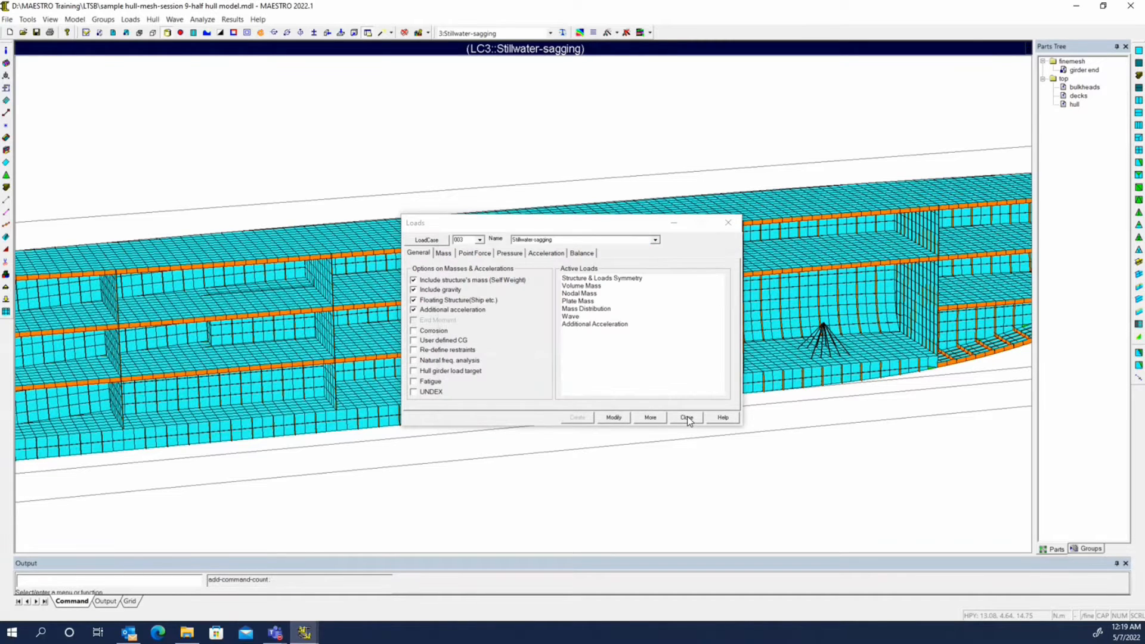
pyautogui.click(687, 419)
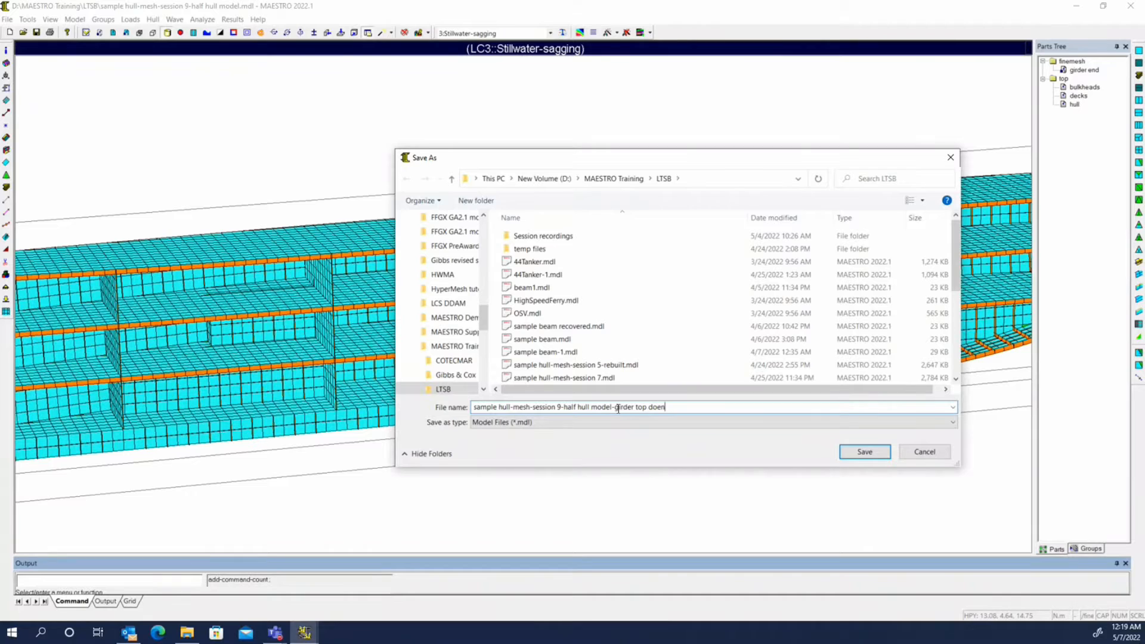
# Save the model as "sample hull-mesh-session 9-half hull model-girder top down"
pyautogui.press('BackSpace')
pyautogui.write('n')
pyautogui.click(861, 452)
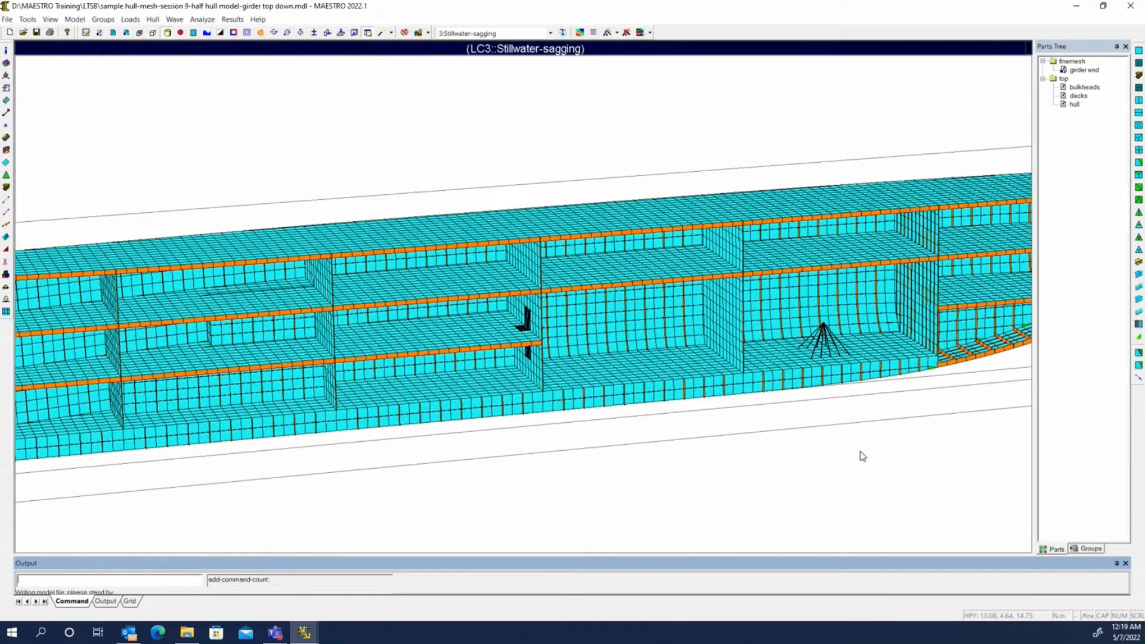
# Run the static analysis with Solve Coarse Mesh and All Fine Mesh, Eccentric Beam and no failure mode evaluation, overwriting the results file
pyautogui.click(207, 20)
pyautogui.click(233, 34)
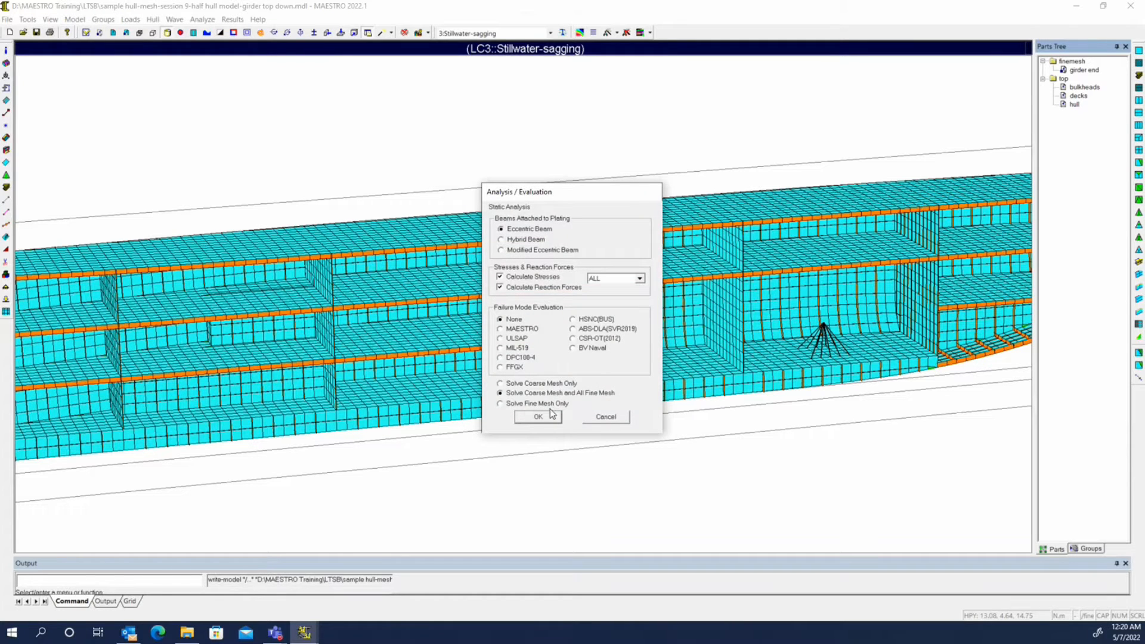
pyautogui.click(550, 414)
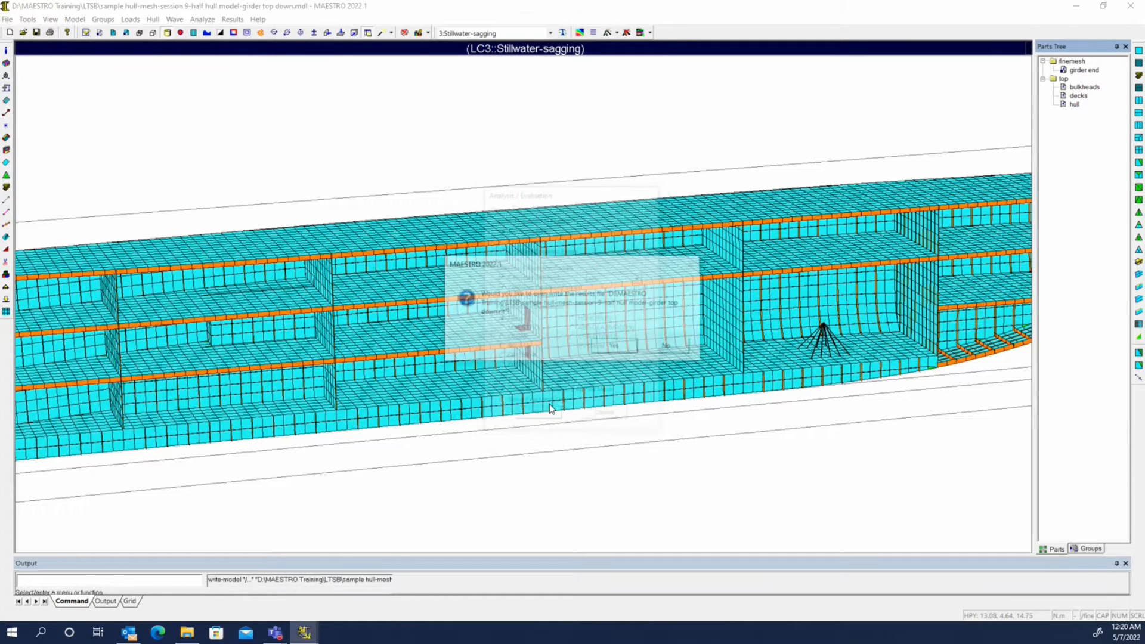
pyautogui.click(610, 349)
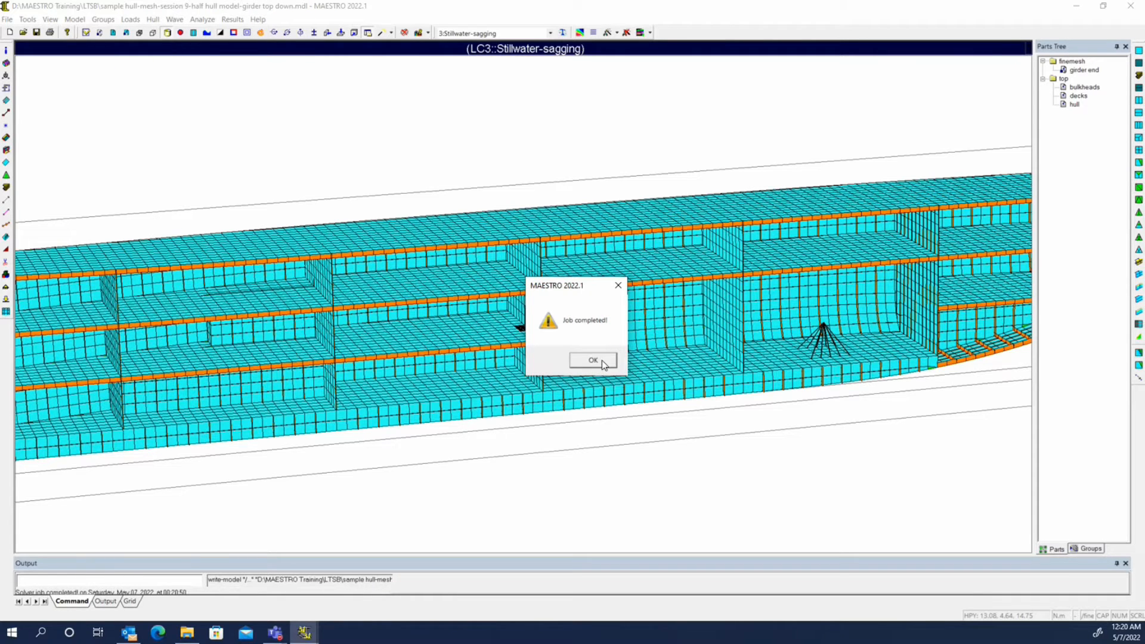
pyautogui.click(593, 361)
# Display the deformed shape of all modules for the Stillwater-sagging load case around the girder end
pyautogui.scroll(2, 567, 320)
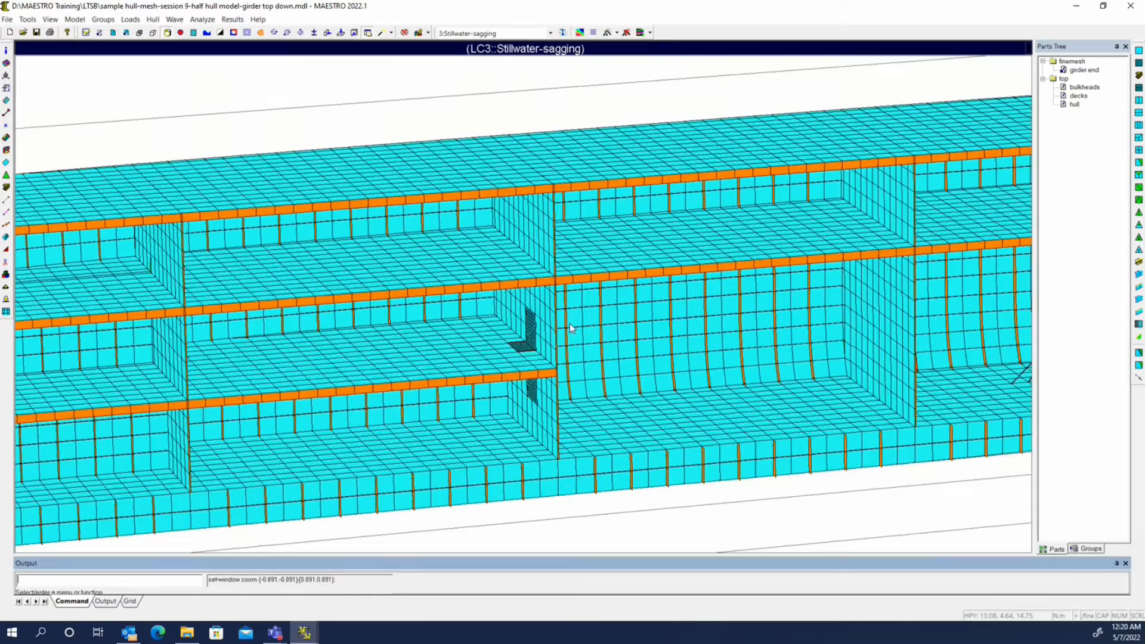
pyautogui.click(233, 19)
pyautogui.click(242, 33)
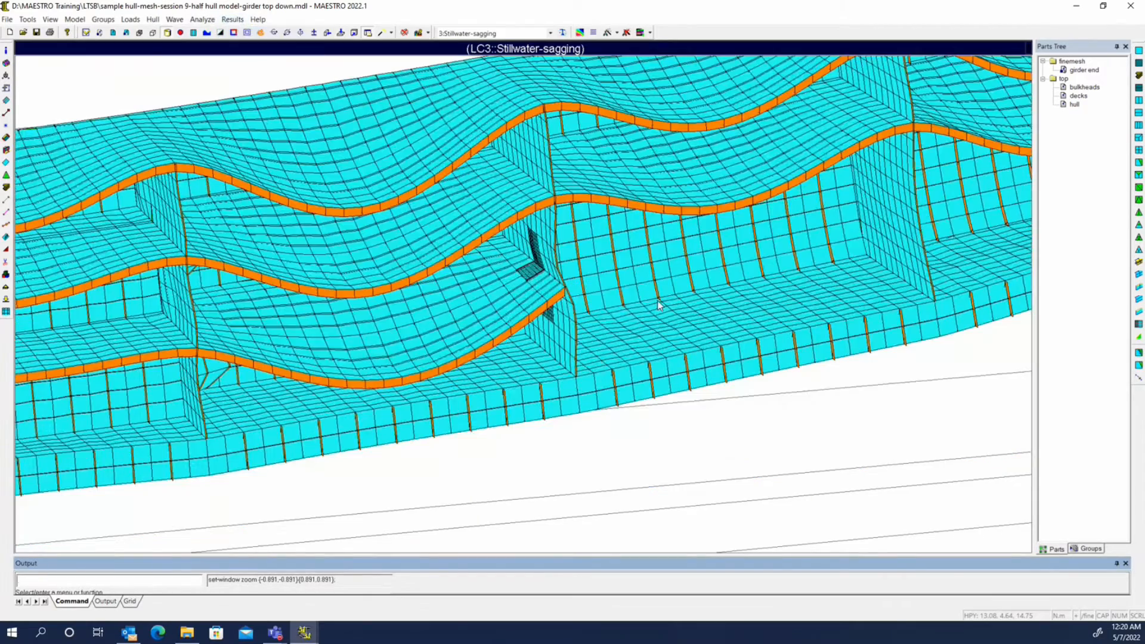
pyautogui.moveTo(684, 351); pyautogui.dragTo(378, 304, button='middle')
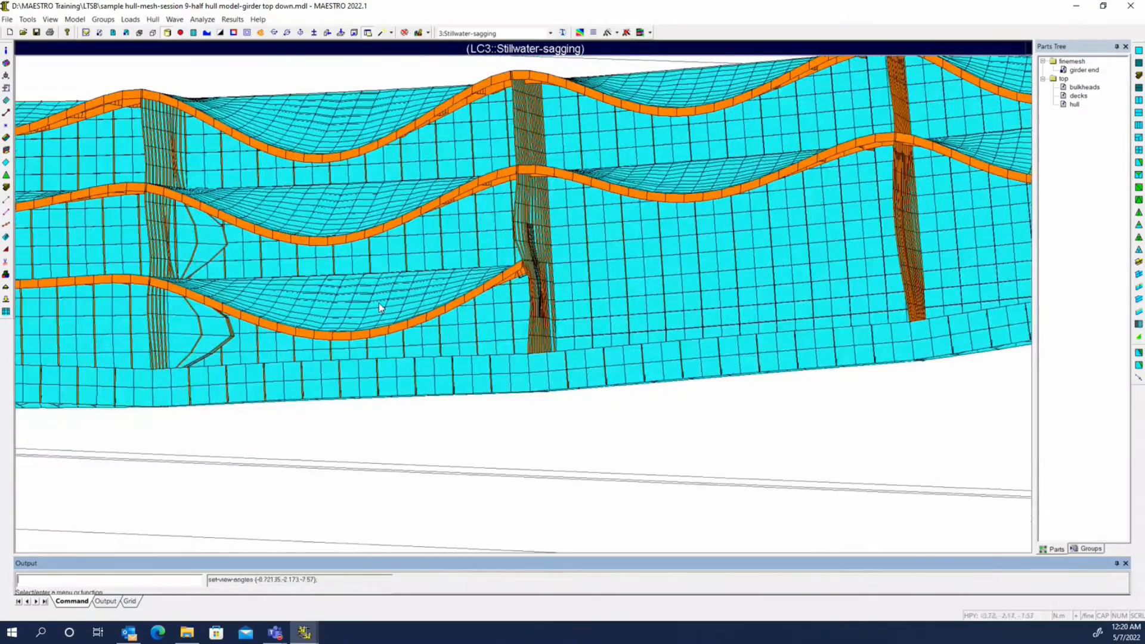
# View only the top part and examine the deformed bulkhead where the girder ends
pyautogui.doubleClick(543, 326)
pyautogui.scroll(4, 530, 345)
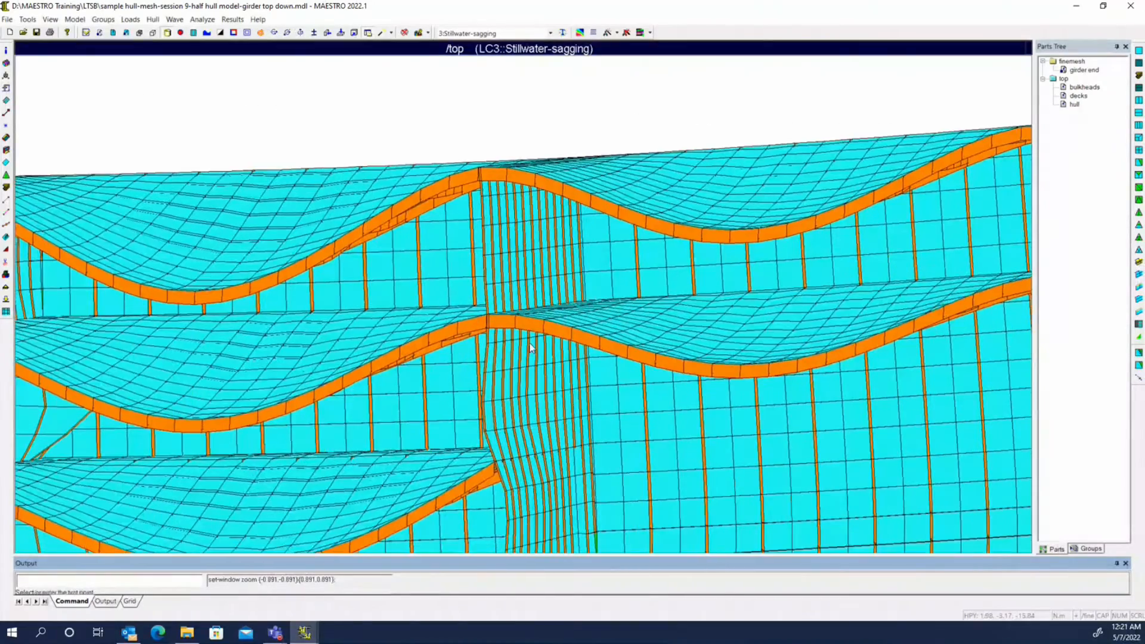
pyautogui.moveTo(529, 345); pyautogui.dragTo(510, 370, button='middle')
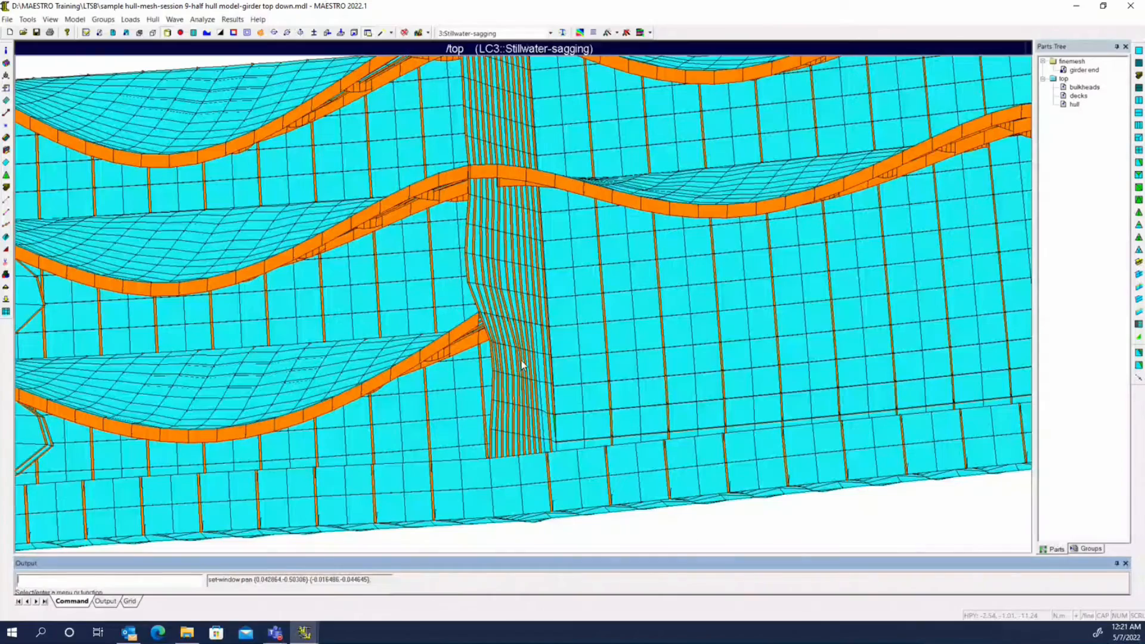
pyautogui.moveTo(515, 298); pyautogui.dragTo(515, 360, button='middle')
pyautogui.moveTo(515, 360); pyautogui.dragTo(576, 397, button='right')
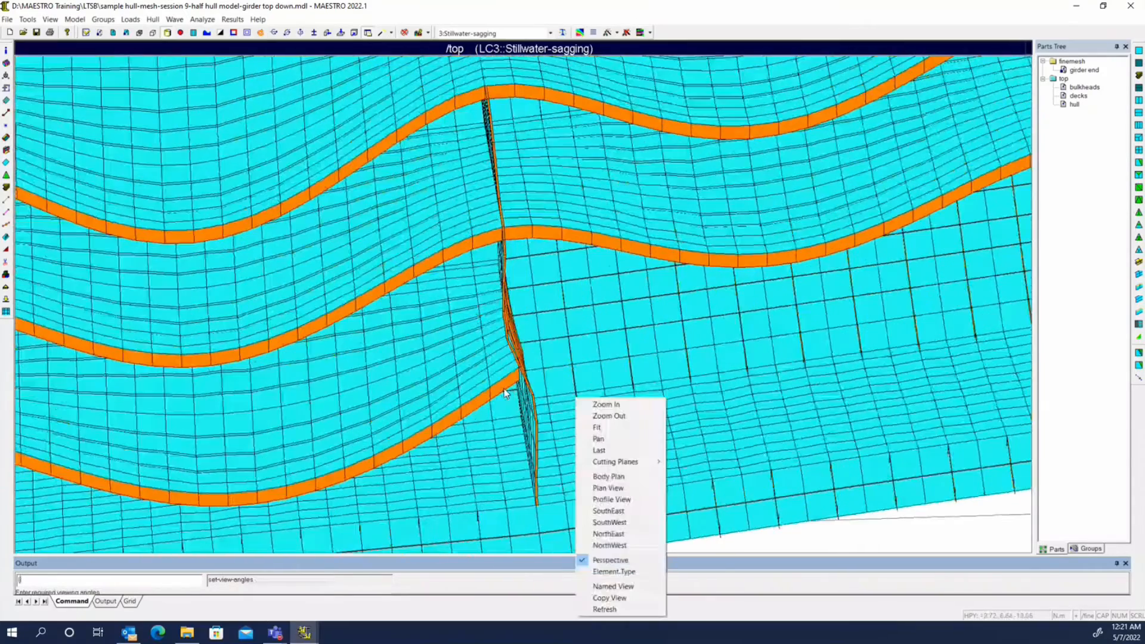
# Set the girder end fine-mesh module as the view part and examine its deformed shape starting from the SouthEast view
pyautogui.click(1077, 71)
pyautogui.rightClick(1075, 74)
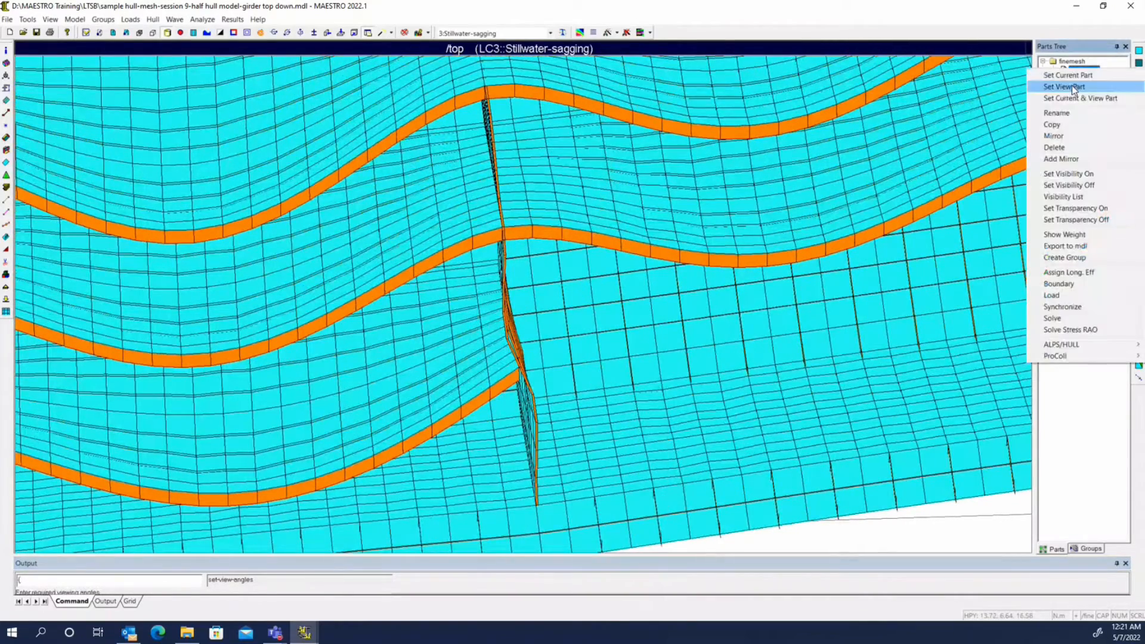
pyautogui.click(1077, 89)
pyautogui.moveTo(724, 325); pyautogui.dragTo(707, 375, button='middle')
pyautogui.rightClick(370, 313)
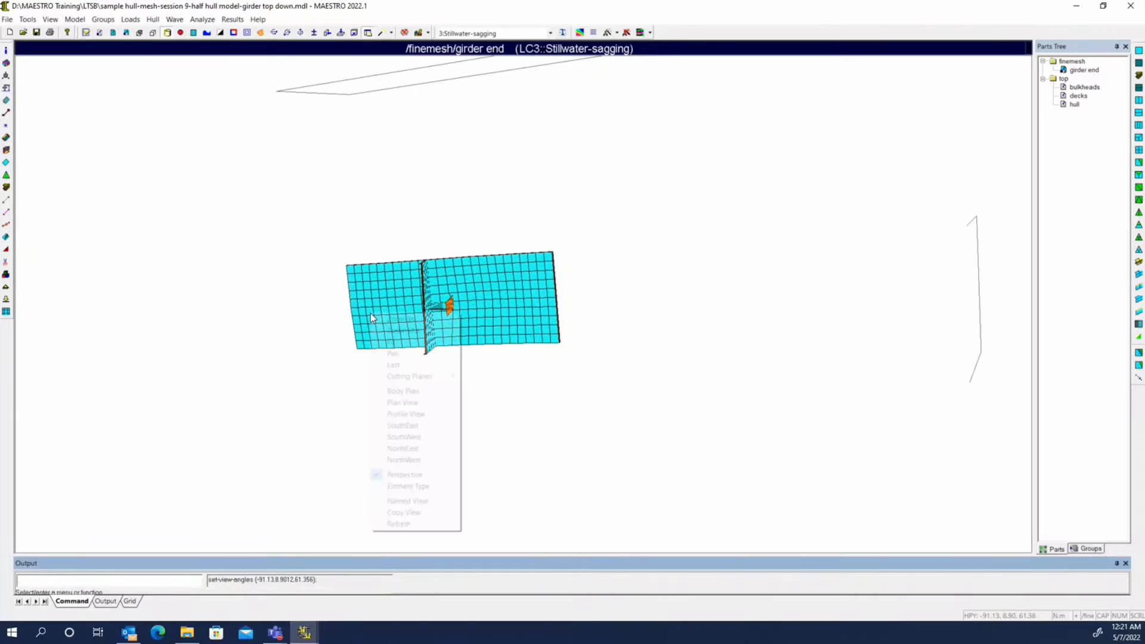
pyautogui.click(412, 427)
pyautogui.moveTo(581, 381); pyautogui.dragTo(574, 186, button='middle')
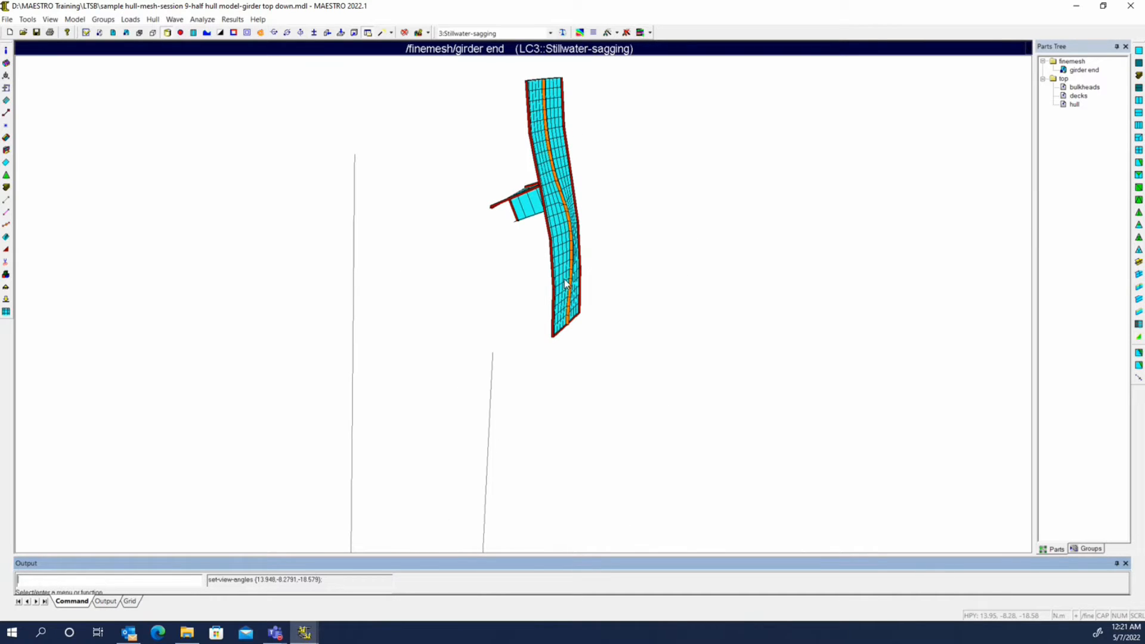
# Return to the top part and examine the deformed coarse mesh at the same girder end and bulkhead
pyautogui.rightClick(1063, 80)
pyautogui.click(1076, 99)
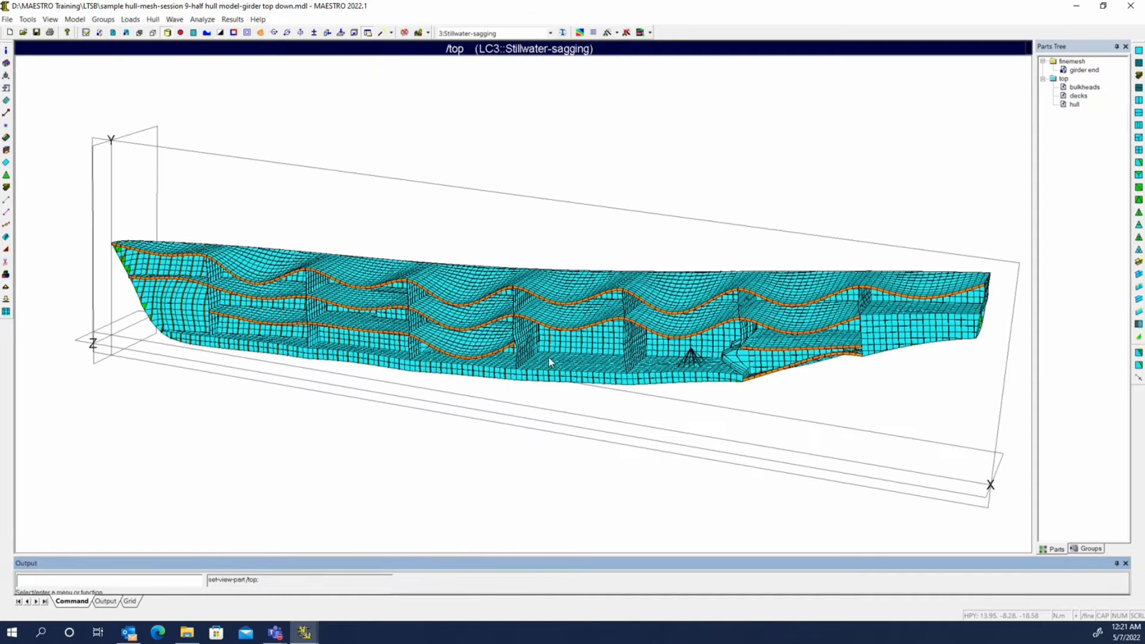
pyautogui.scroll(3, 525, 359)
pyautogui.scroll(5, 509, 358)
pyautogui.moveTo(513, 353); pyautogui.dragTo(613, 303, button='middle')
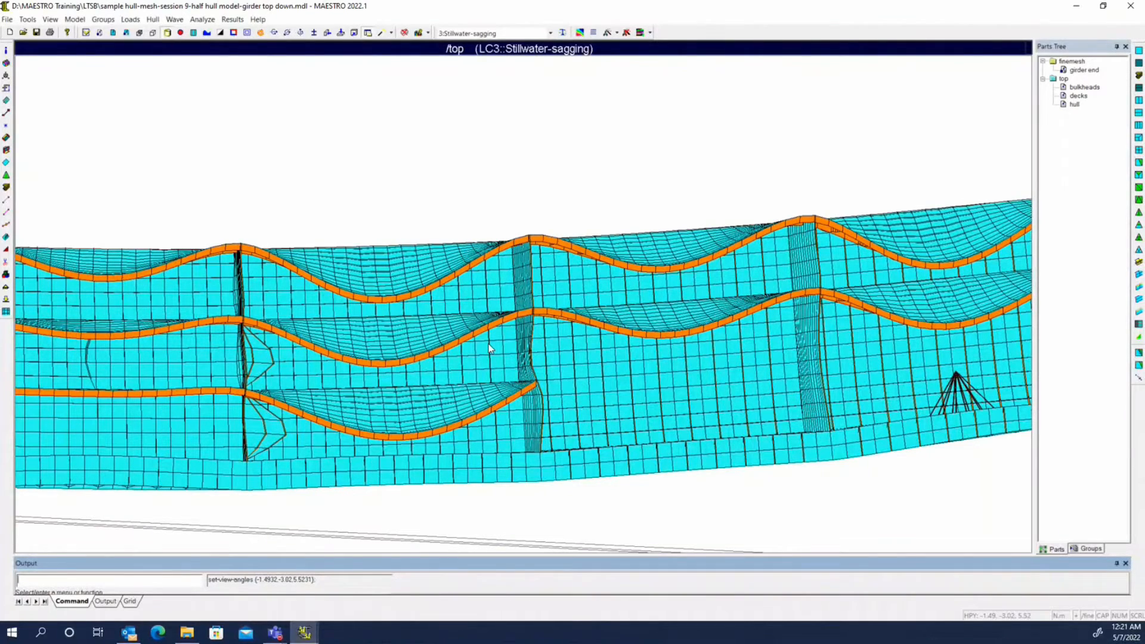
pyautogui.scroll(3, 493, 361)
pyautogui.moveTo(572, 490); pyautogui.dragTo(513, 308, button='middle')
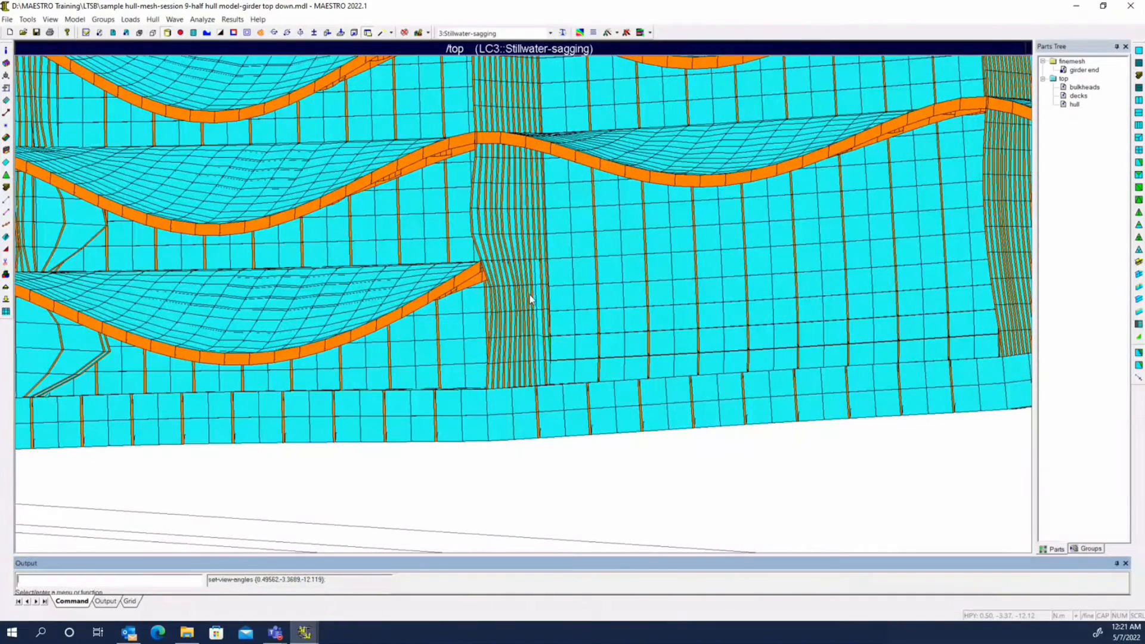
# Show all modules in the deformed view and cut the model with the dynamic Y cutting plane near the girder end
pyautogui.click(51, 20)
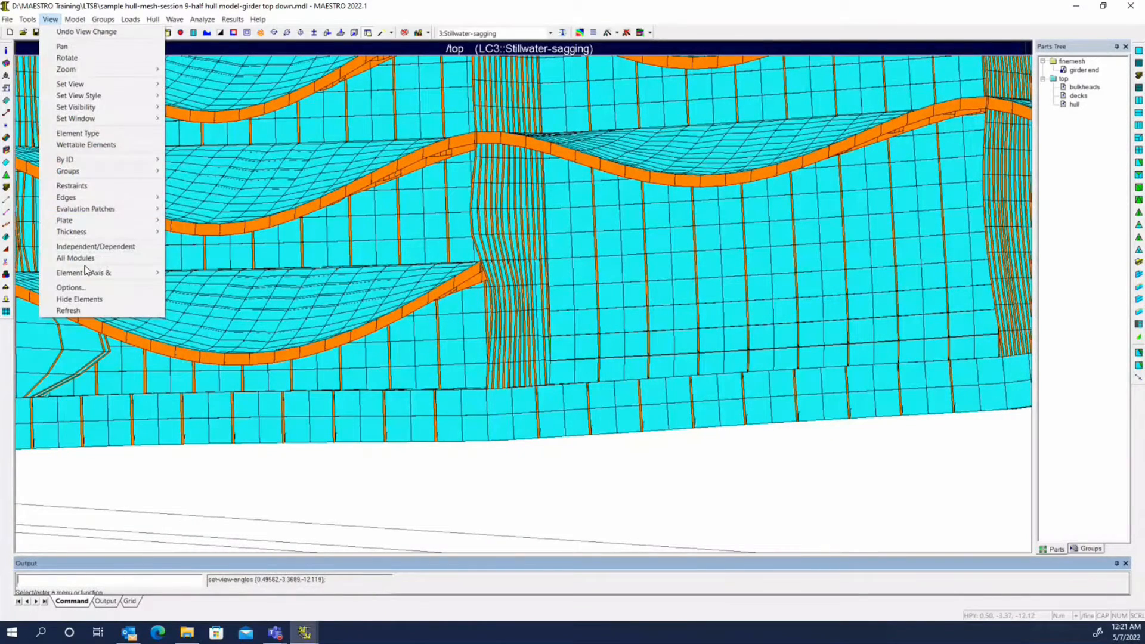
pyautogui.moveTo(85, 226)
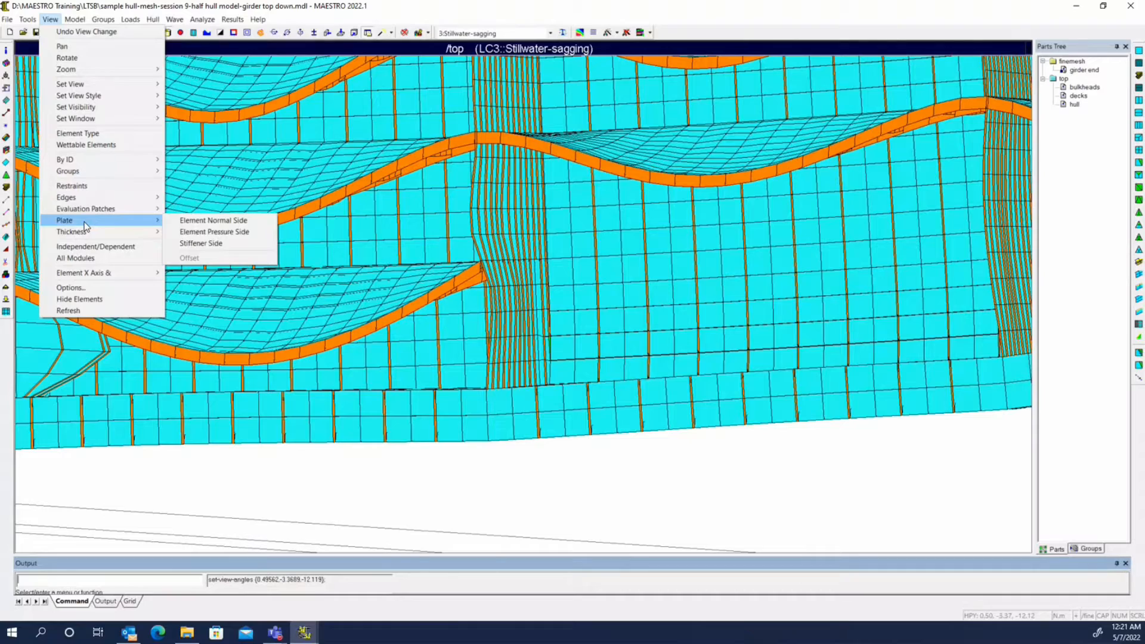
pyautogui.click(75, 258)
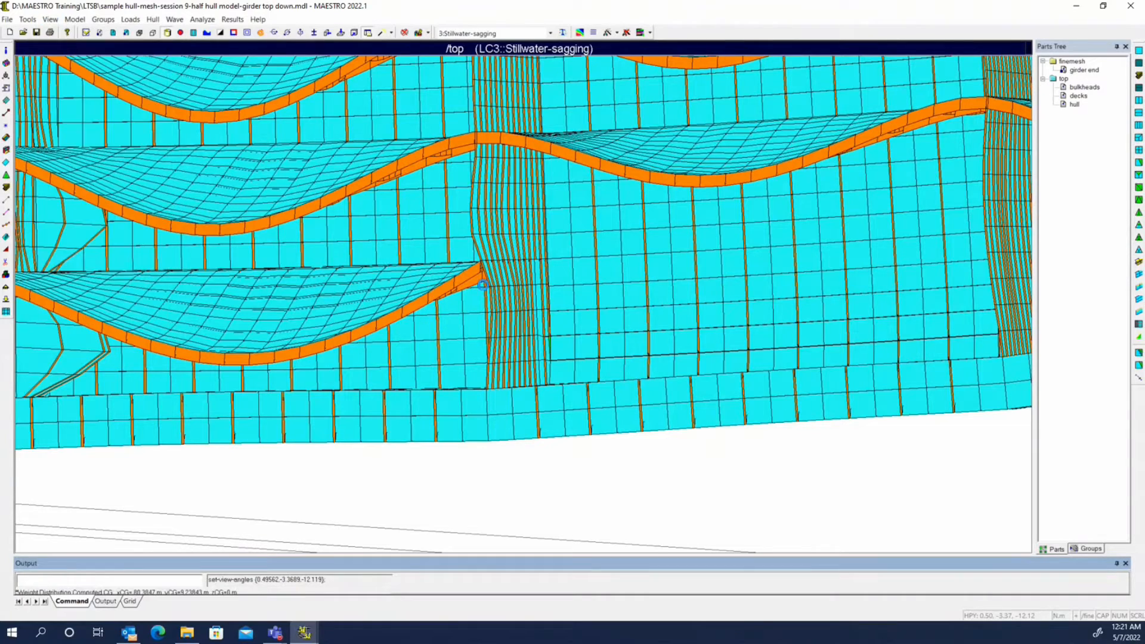
pyautogui.scroll(6, 513, 286)
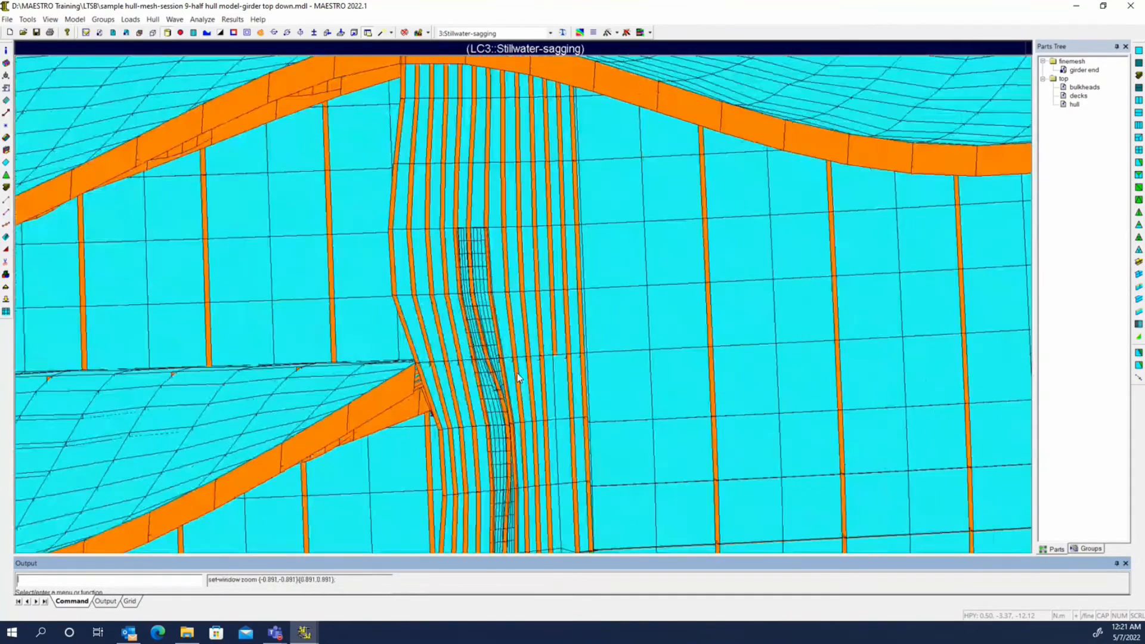
pyautogui.moveTo(518, 374); pyautogui.dragTo(610, 262, button='middle')
pyautogui.scroll(1, 549, 321)
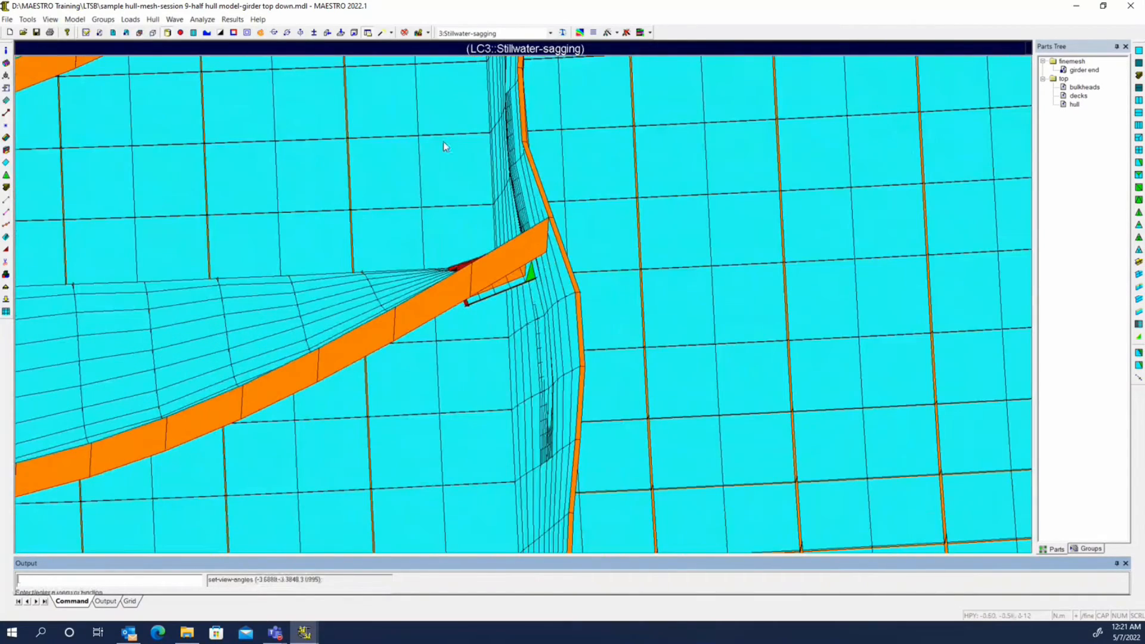
pyautogui.click(341, 33)
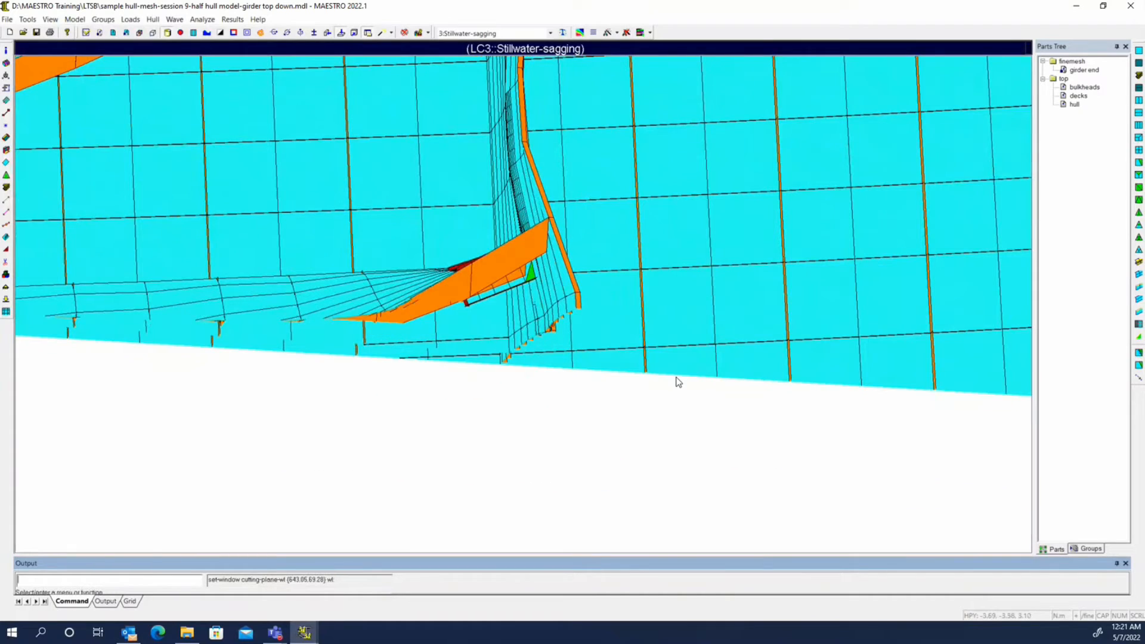
# Examine the deformed section cut near the girder end from several angles and delete the cutting plane
pyautogui.click(678, 384)
pyautogui.moveTo(656, 323); pyautogui.dragTo(561, 311, button='middle')
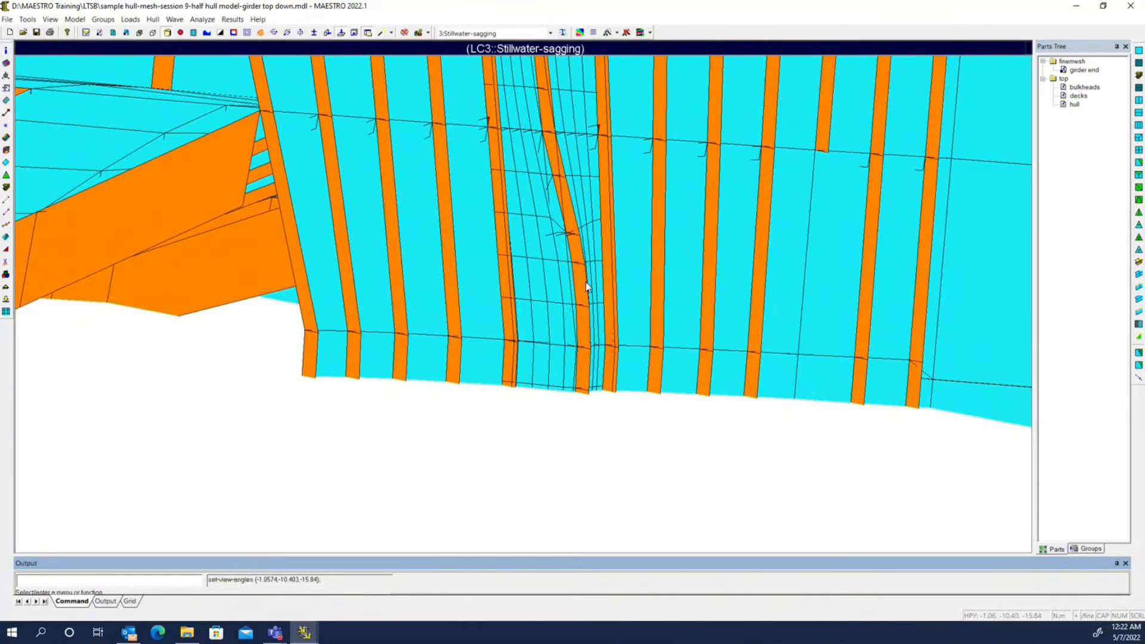
pyautogui.scroll(-3, 586, 295)
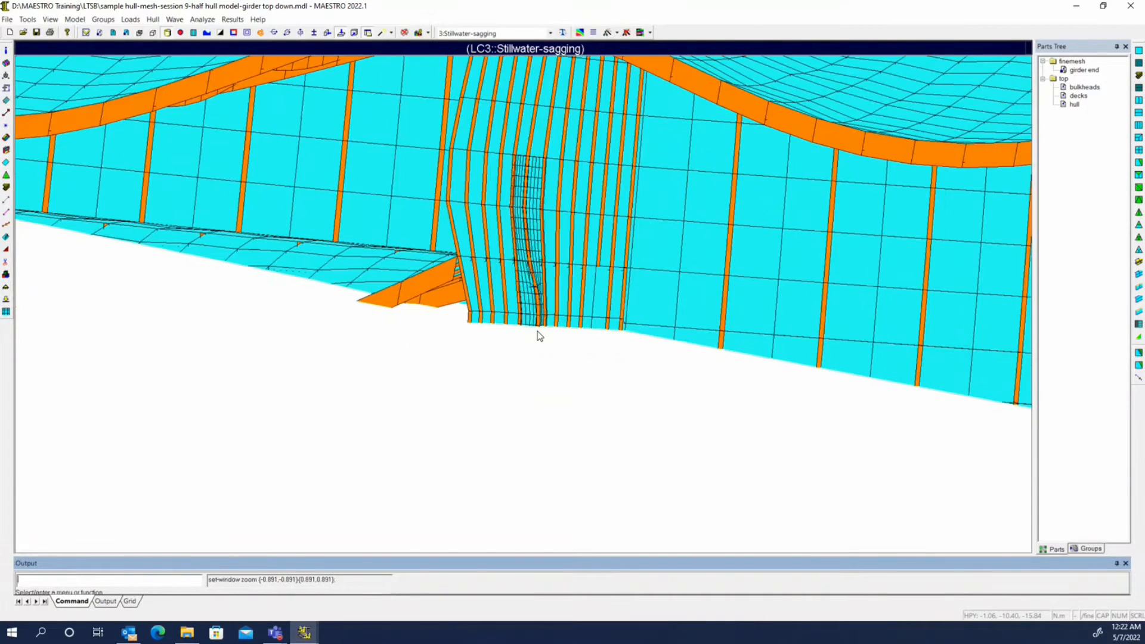
pyautogui.moveTo(540, 336); pyautogui.dragTo(537, 357, button='right')
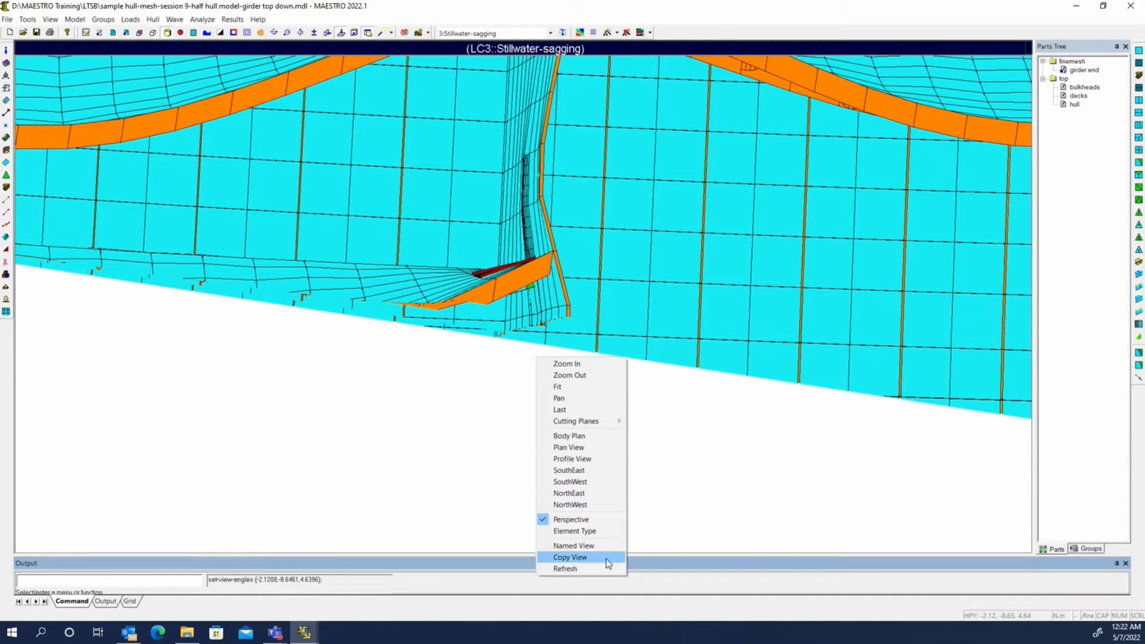
pyautogui.moveTo(513, 436)
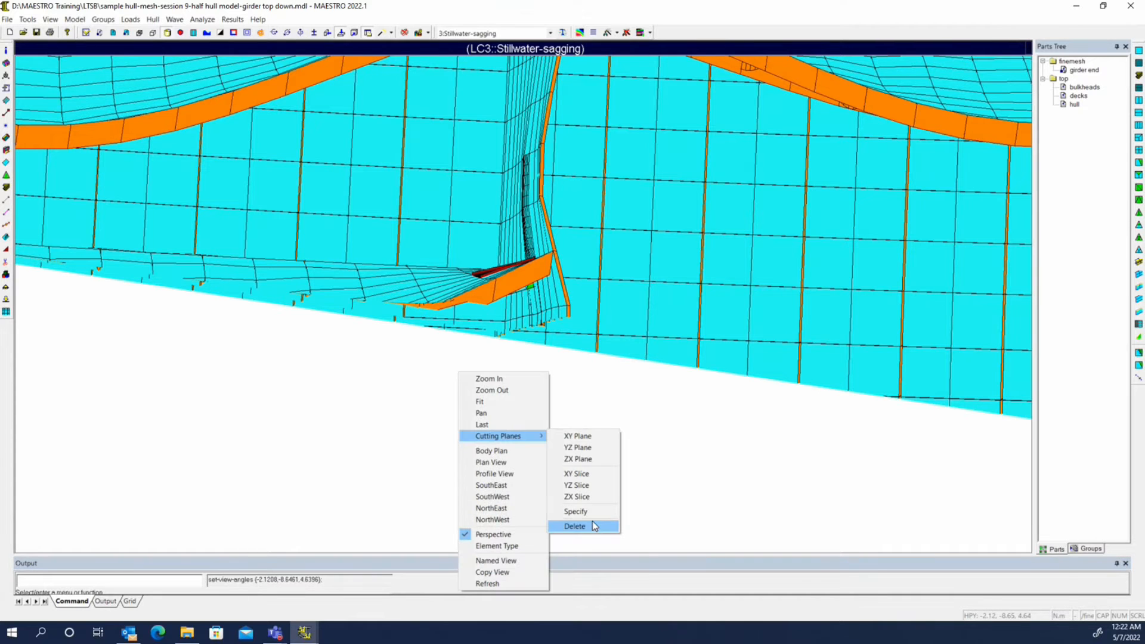
pyautogui.click(593, 526)
# Orient the full deformed model towards the girder end and plot its Von Mises stress
pyautogui.moveTo(465, 271); pyautogui.dragTo(607, 388, button='middle')
pyautogui.click(232, 19)
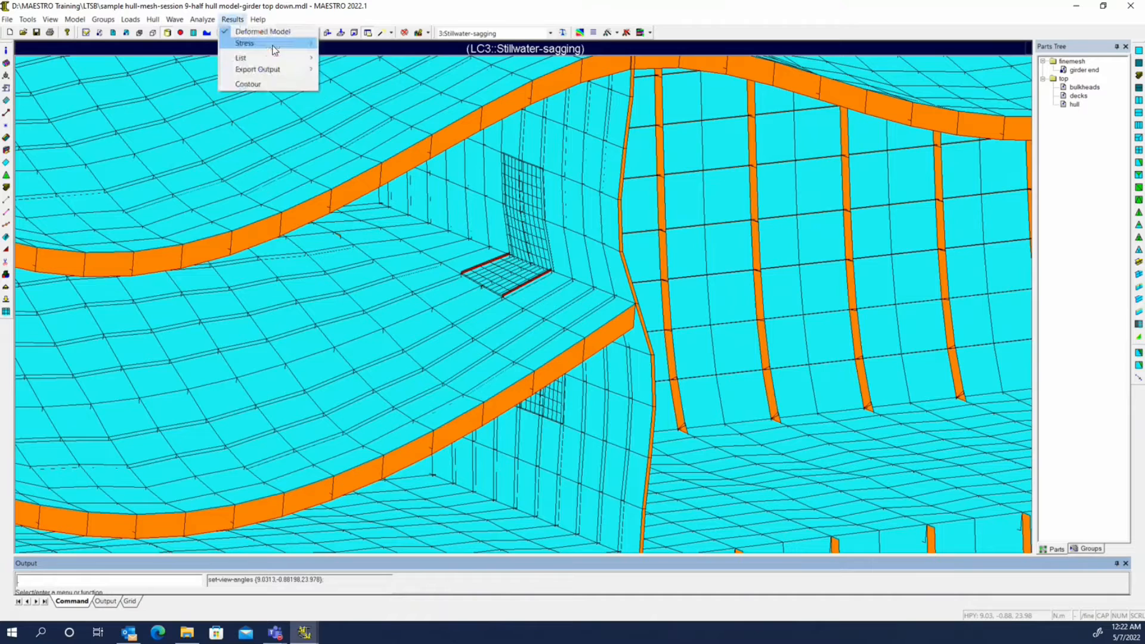
pyautogui.moveTo(263, 43)
pyautogui.click(374, 78)
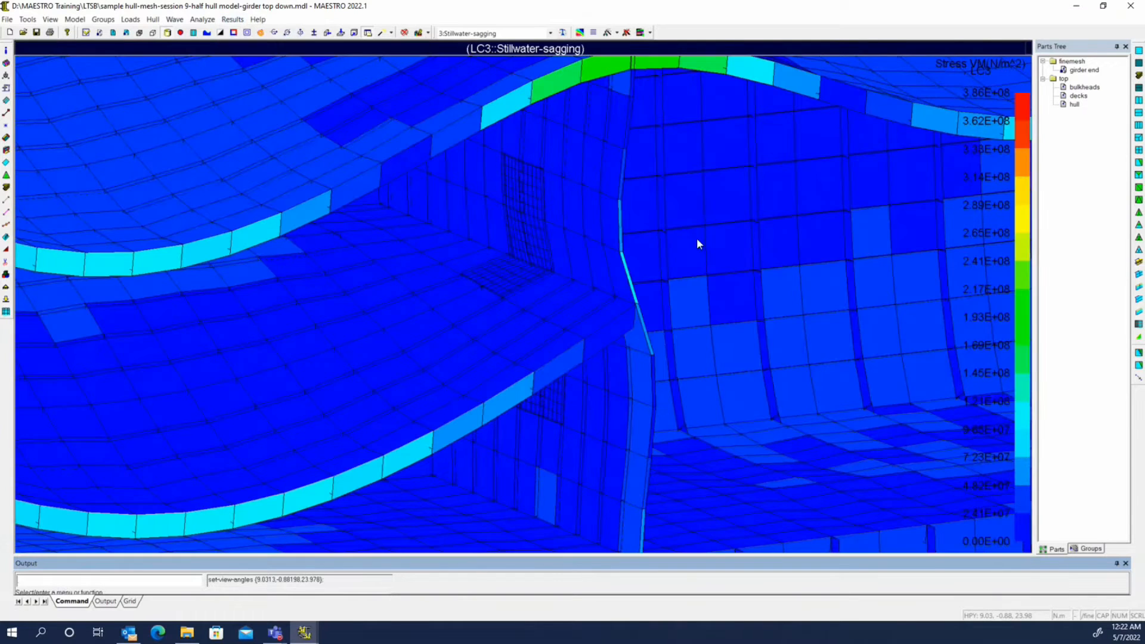
# Set the top part as the view part and examine the coarse-mesh Von Mises stress around the girder end bulkhead
pyautogui.rightClick(1063, 78)
pyautogui.click(1062, 91)
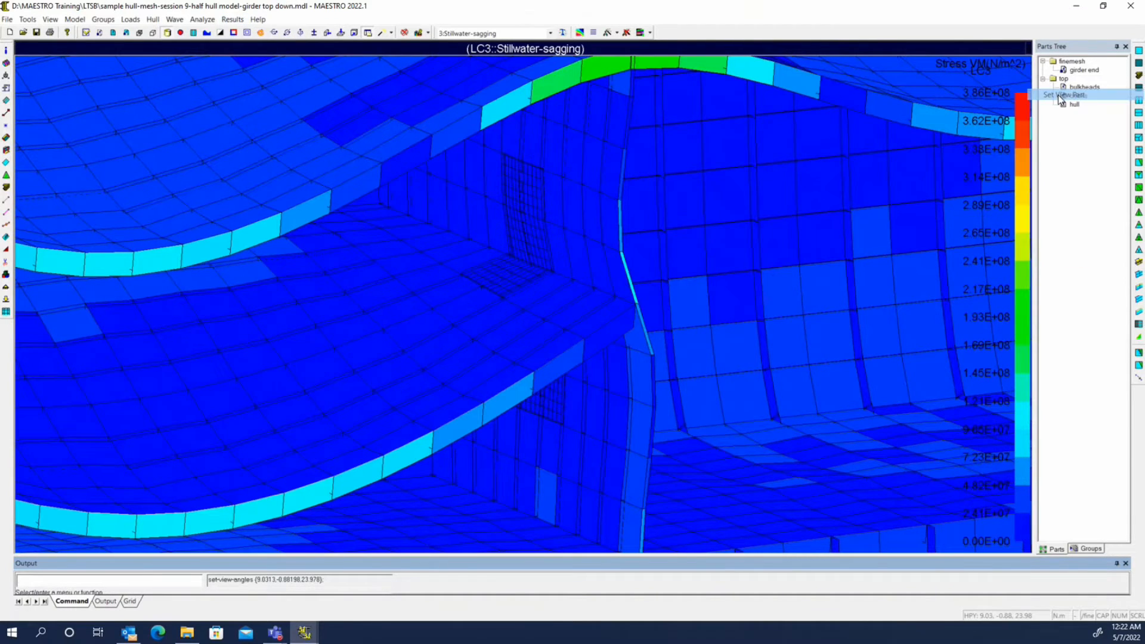
pyautogui.scroll(8, 518, 334)
pyautogui.moveTo(556, 370); pyautogui.dragTo(599, 253, button='middle')
pyautogui.moveTo(614, 352); pyautogui.dragTo(1013, 531, button='middle')
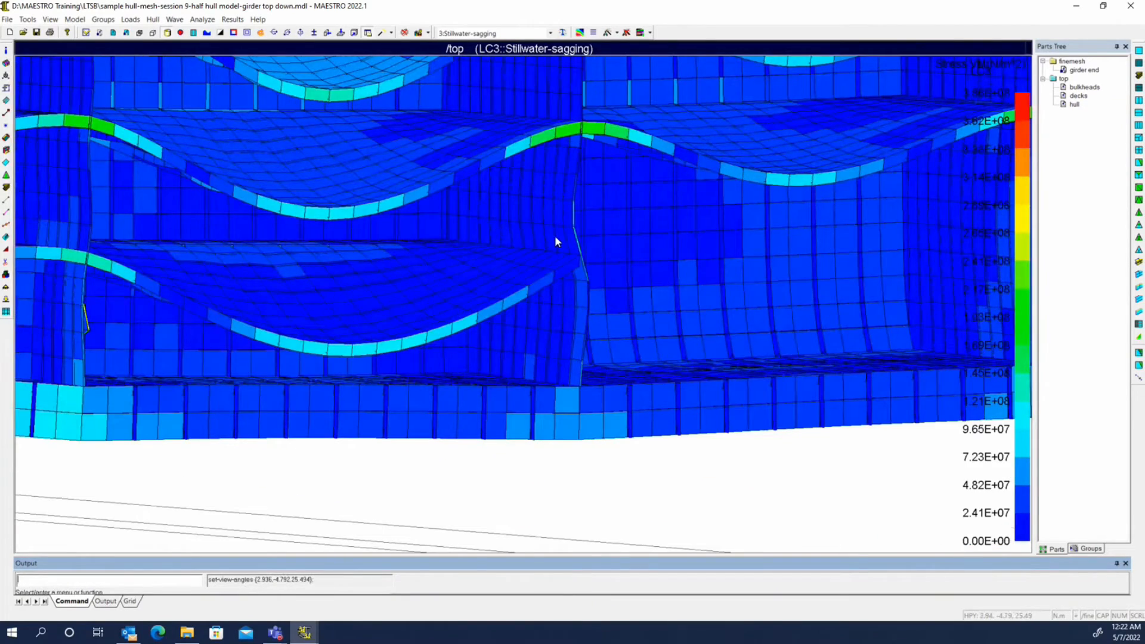
pyautogui.scroll(-5, 555, 235)
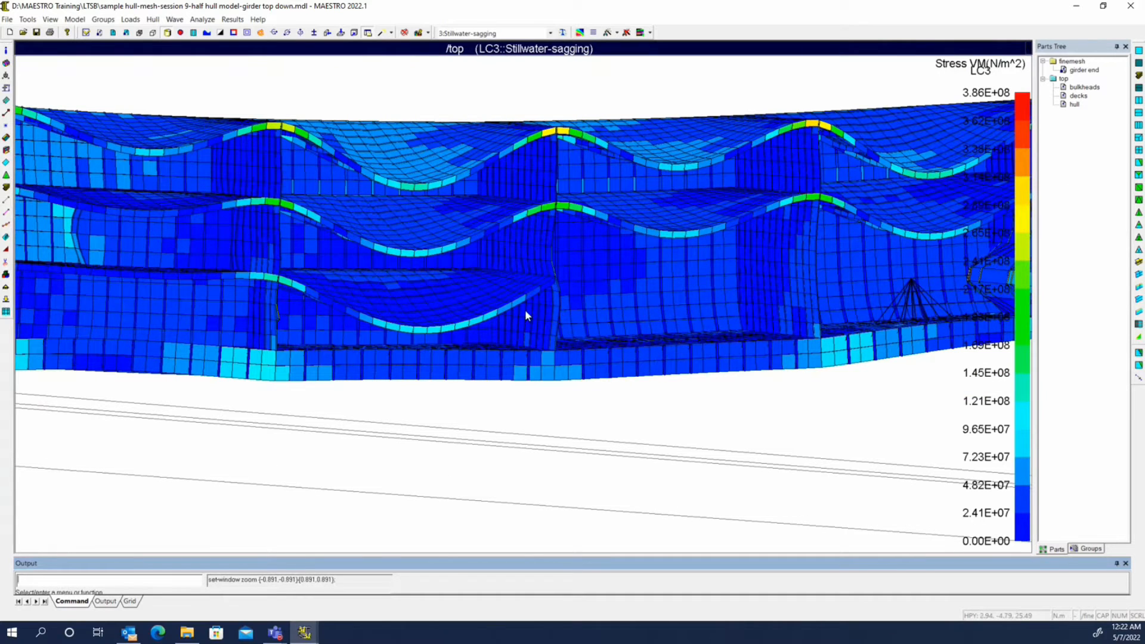
# Set the finemesh part as the view part and examine its Von Mises stress at the girder connection and bulkhead stiffener
pyautogui.rightClick(1069, 61)
pyautogui.click(1068, 78)
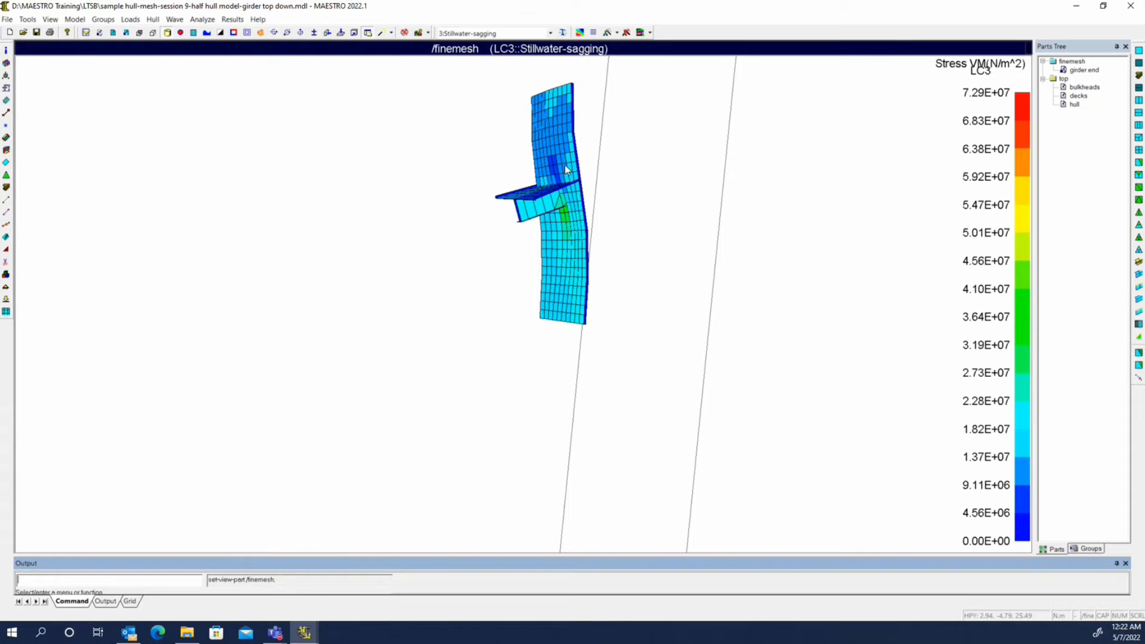
pyautogui.scroll(3, 585, 245)
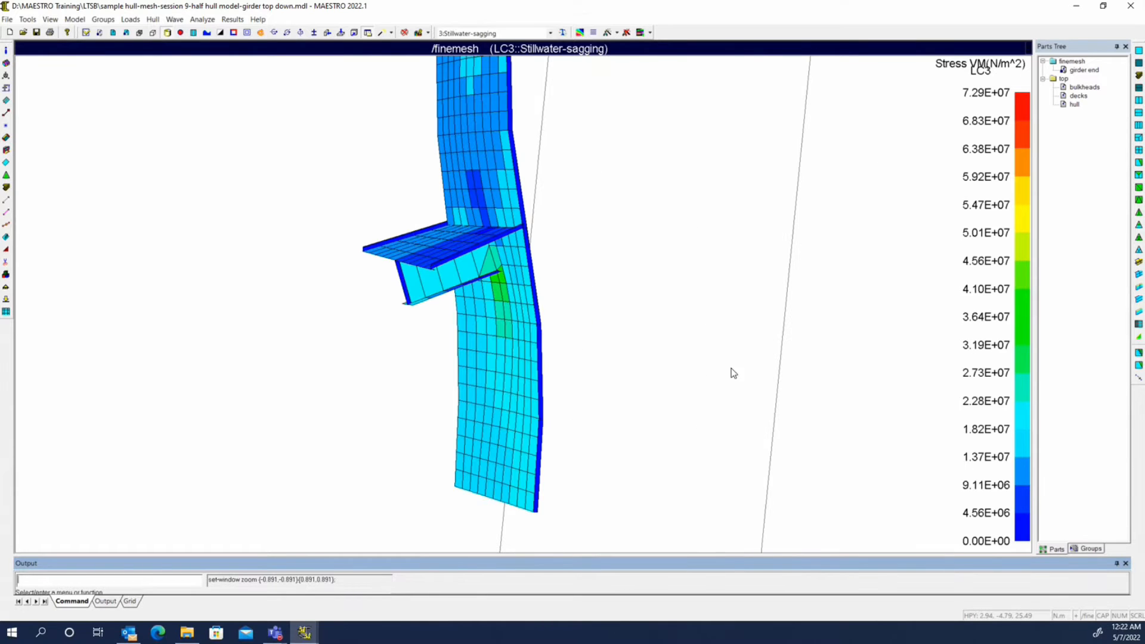
pyautogui.moveTo(734, 373); pyautogui.dragTo(489, 240, button='middle')
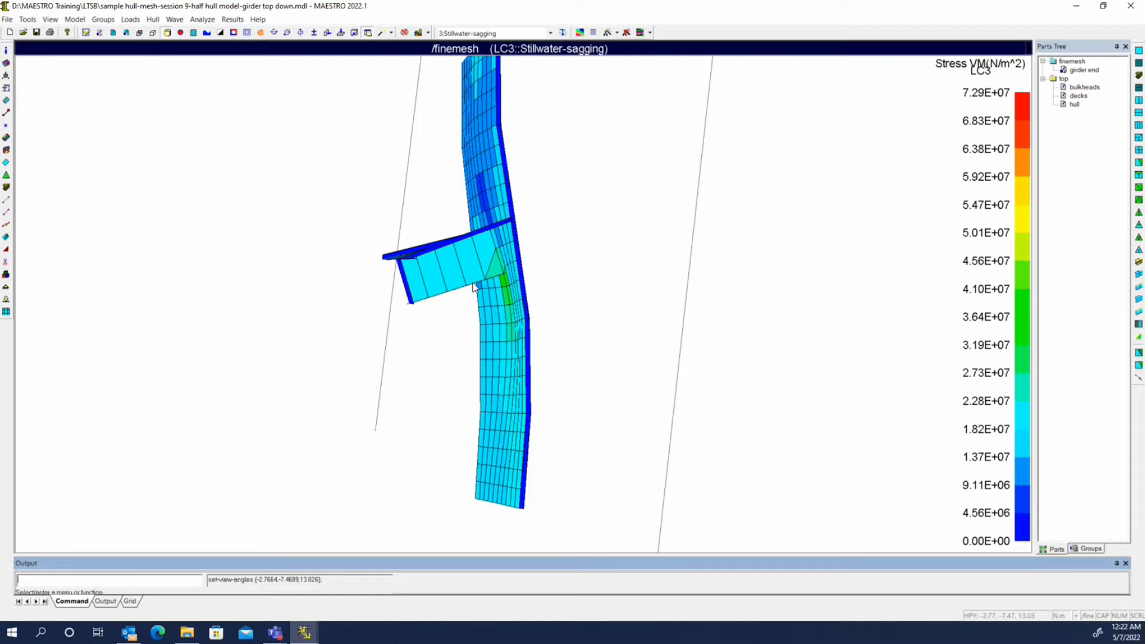
pyautogui.moveTo(473, 288)
pyautogui.mouseDown(button='middle')
pyautogui.moveTo(578, 286)
pyautogui.moveTo(477, 300)
pyautogui.mouseUp(button='middle')
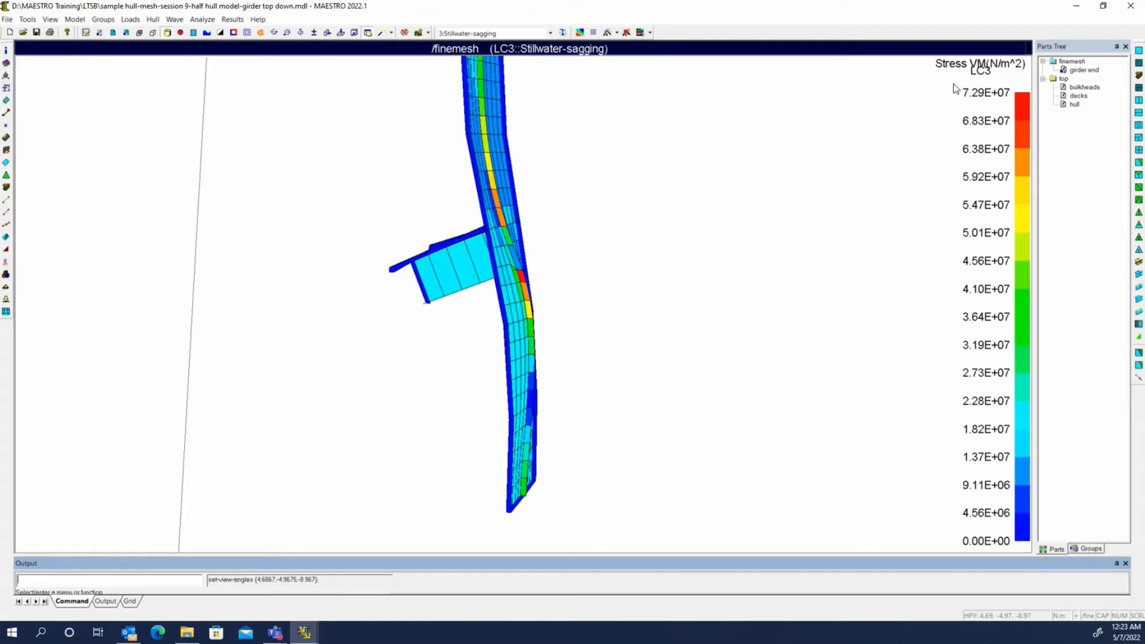
# View the top part and apply a defined stress range with a maximum of 7.29E+07 N/m^2
pyautogui.rightClick(1064, 82)
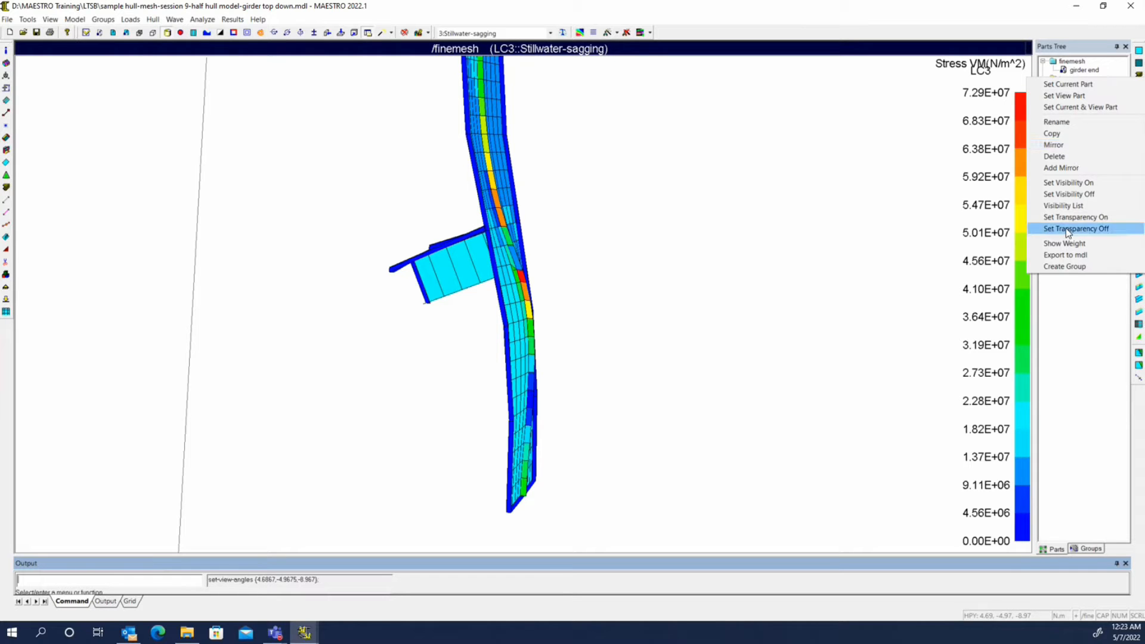
pyautogui.click(1064, 96)
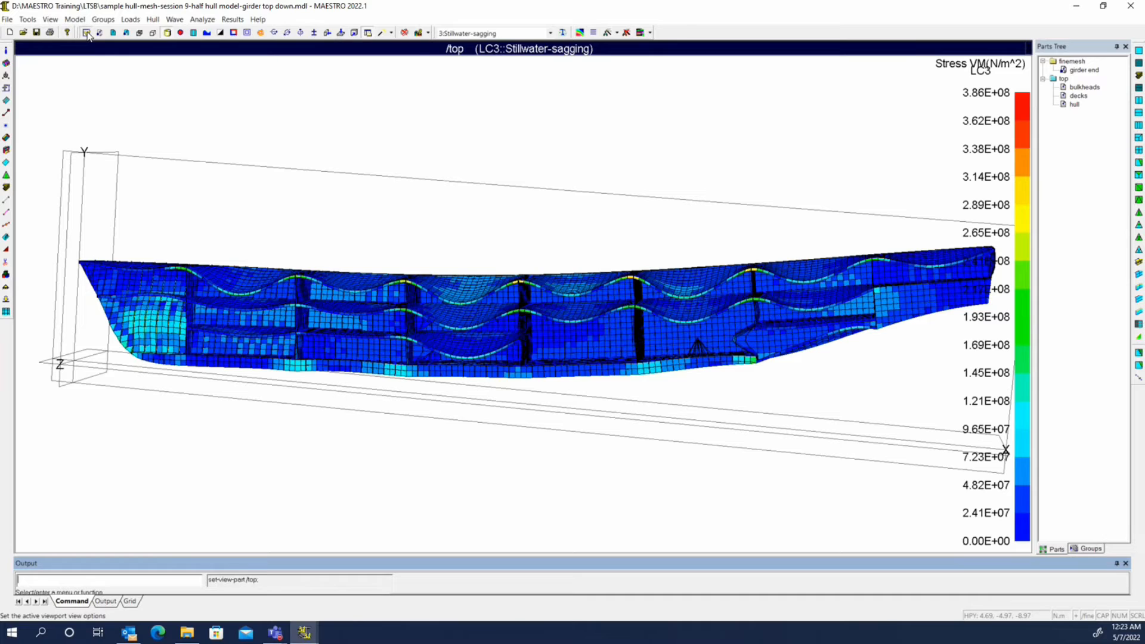
pyautogui.click(86, 34)
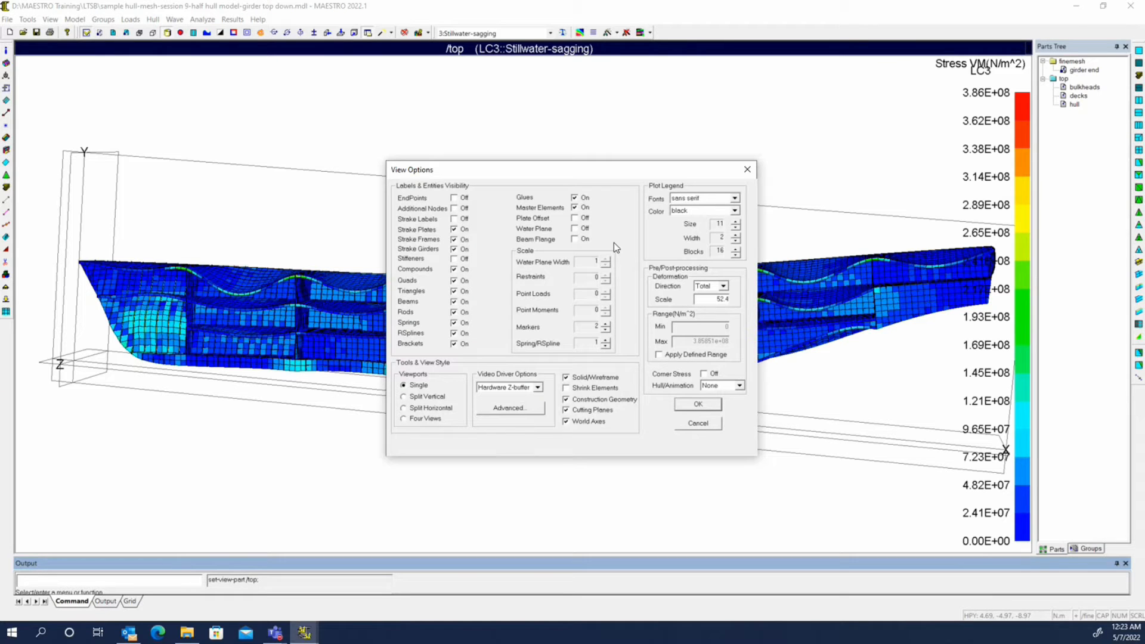
pyautogui.click(658, 354)
pyautogui.moveTo(686, 341); pyautogui.dragTo(770, 345)
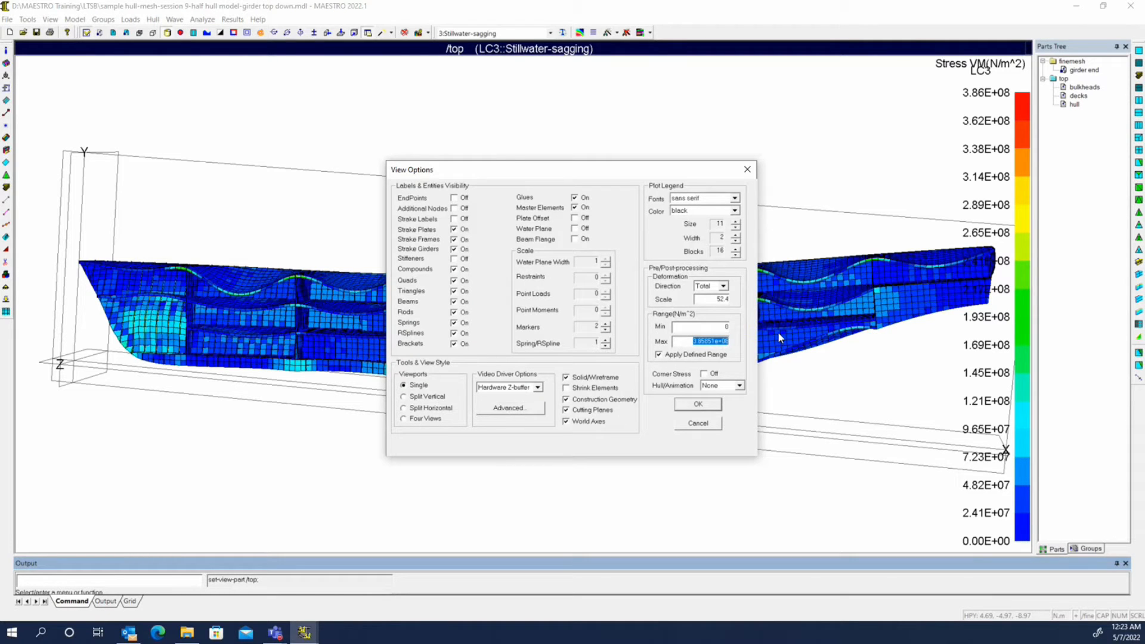
pyautogui.write('7.29e7')
pyautogui.click(698, 403)
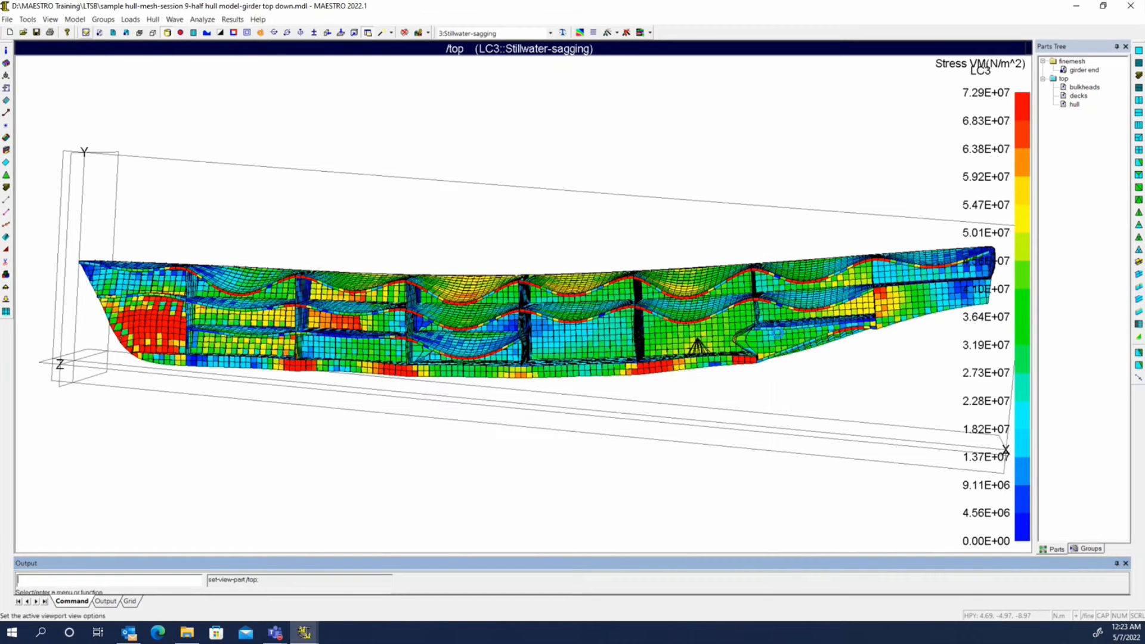
# Examine the coarse-mesh stress in the bulkhead stiffeners near the girder end using the defined range
pyautogui.scroll(5, 526, 375)
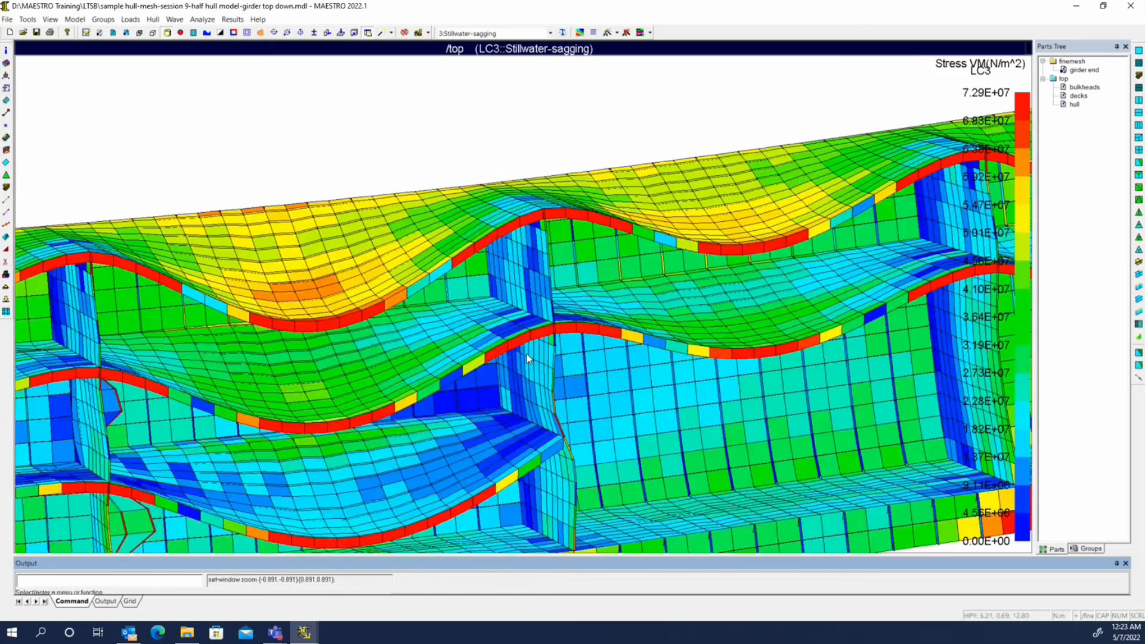
pyautogui.moveTo(527, 353); pyautogui.dragTo(449, 355, button='middle')
pyautogui.scroll(3, 604, 362)
pyautogui.moveTo(605, 362); pyautogui.dragTo(590, 281, button='middle')
# Set the girder end module as the view part and examine the stress along its bulkhead stiffener for comparison
pyautogui.rightClick(1075, 70)
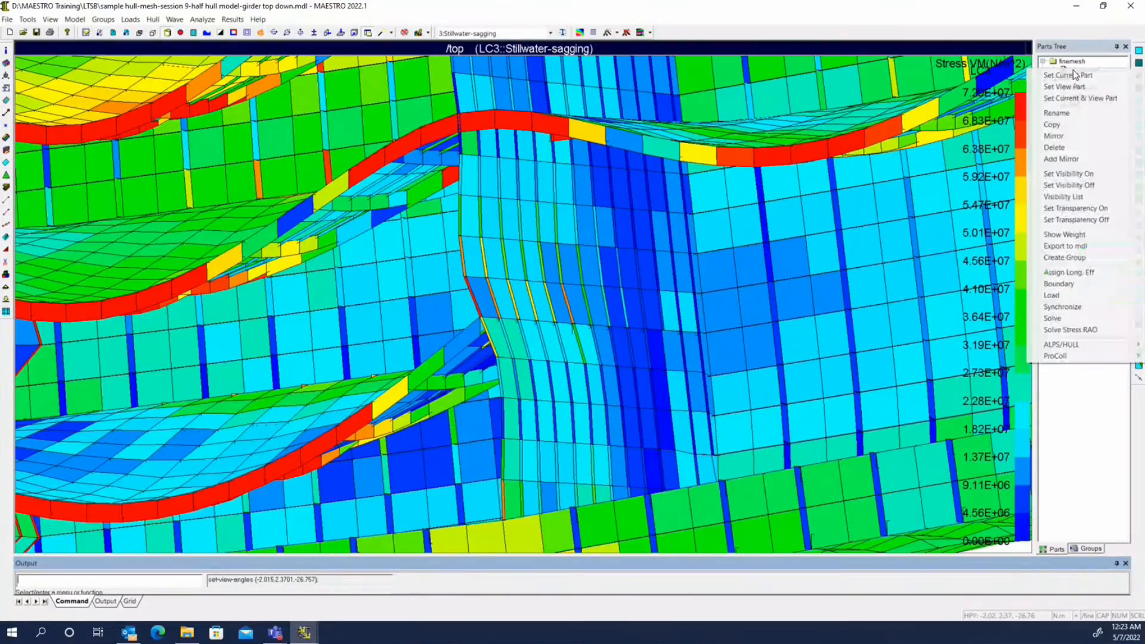
pyautogui.click(1072, 86)
pyautogui.moveTo(616, 212); pyautogui.dragTo(441, 375, button='middle')
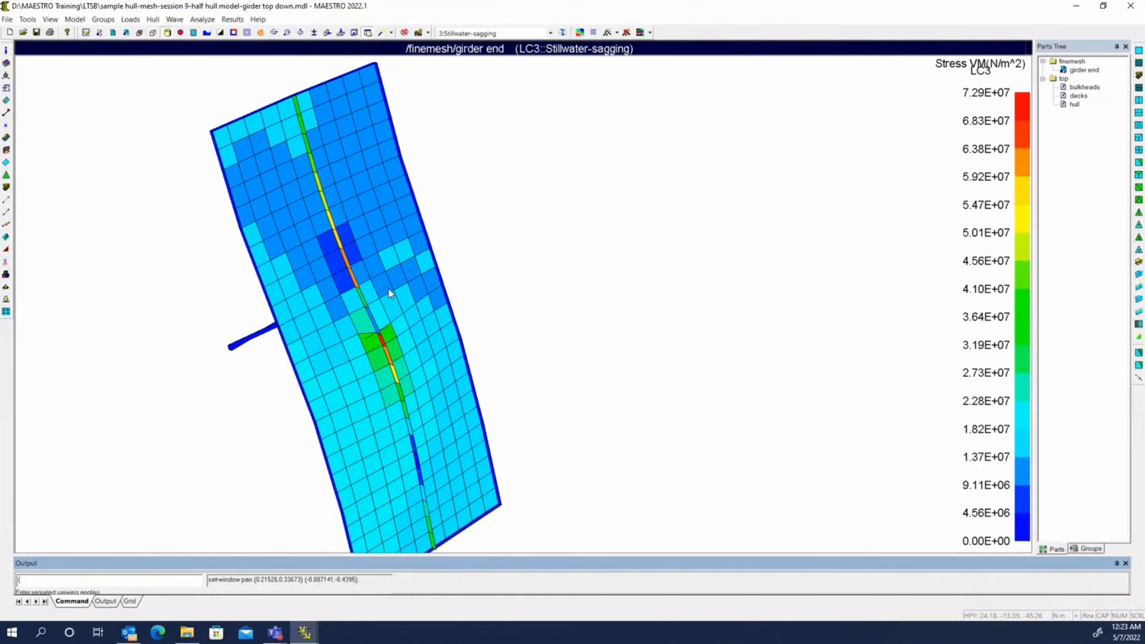
pyautogui.moveTo(389, 289); pyautogui.dragTo(435, 272, button='middle')
pyautogui.scroll(-5, 484, 309)
pyautogui.moveTo(486, 313); pyautogui.dragTo(513, 301, button='middle')
# Return to the top part and examine the stress in the same coarse-mesh bulkhead stiffeners
pyautogui.rightClick(1072, 69)
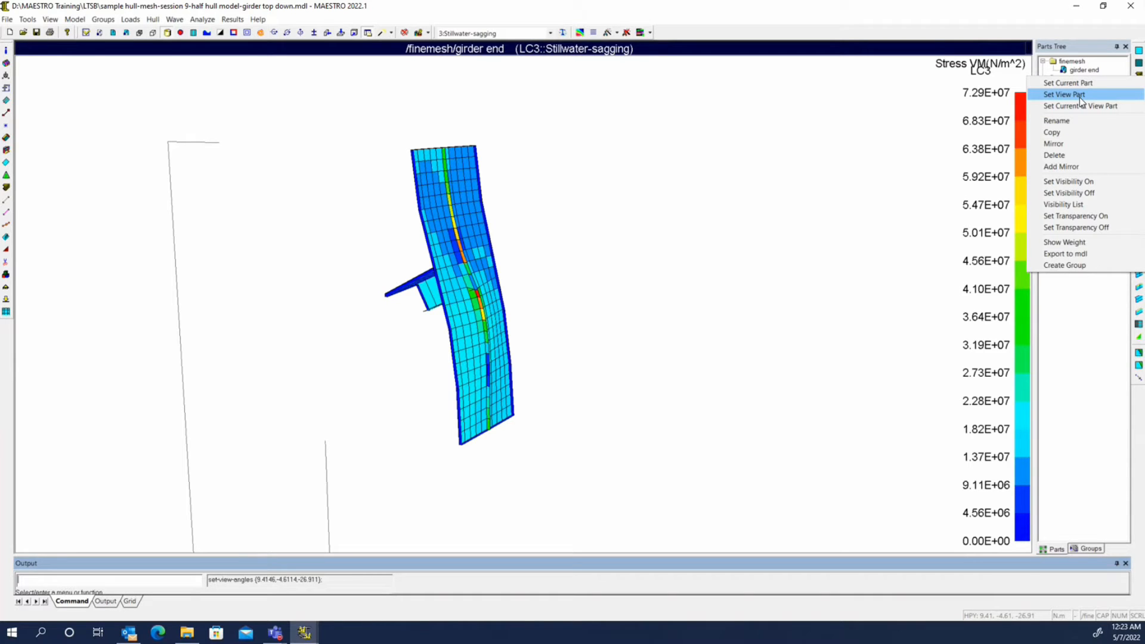
pyautogui.click(1079, 95)
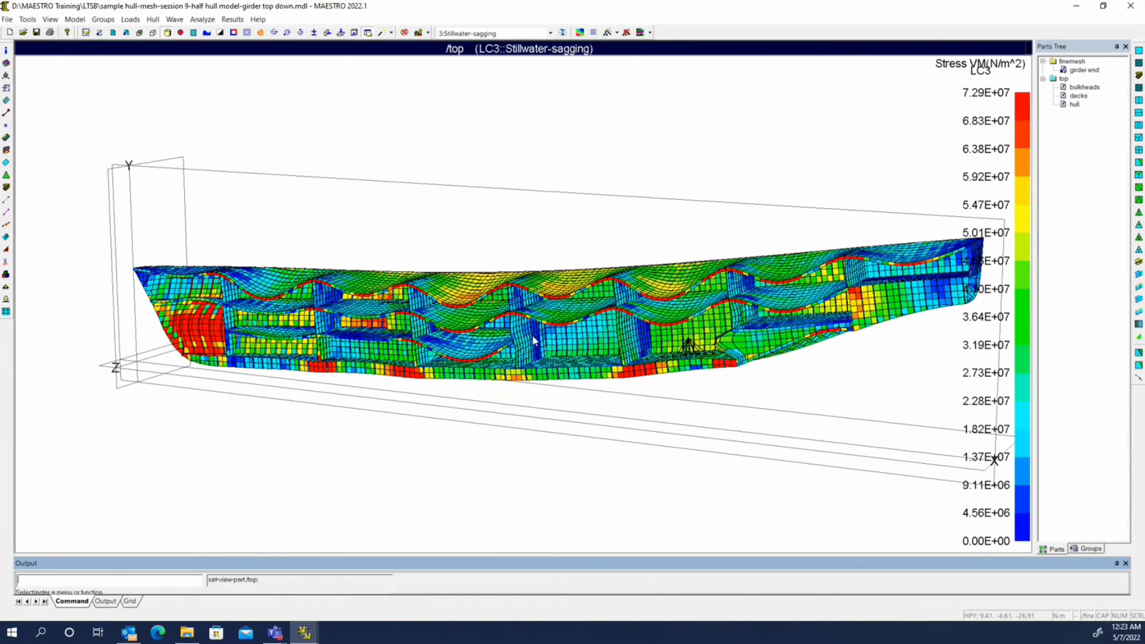
pyautogui.scroll(10, 536, 329)
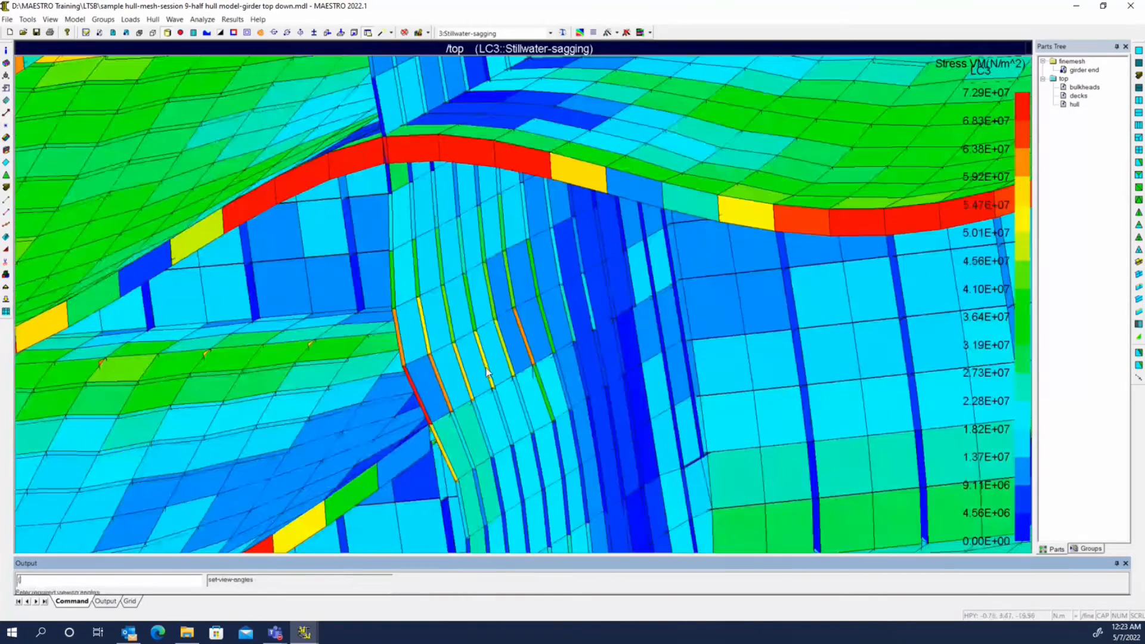
pyautogui.click(1090, 550)
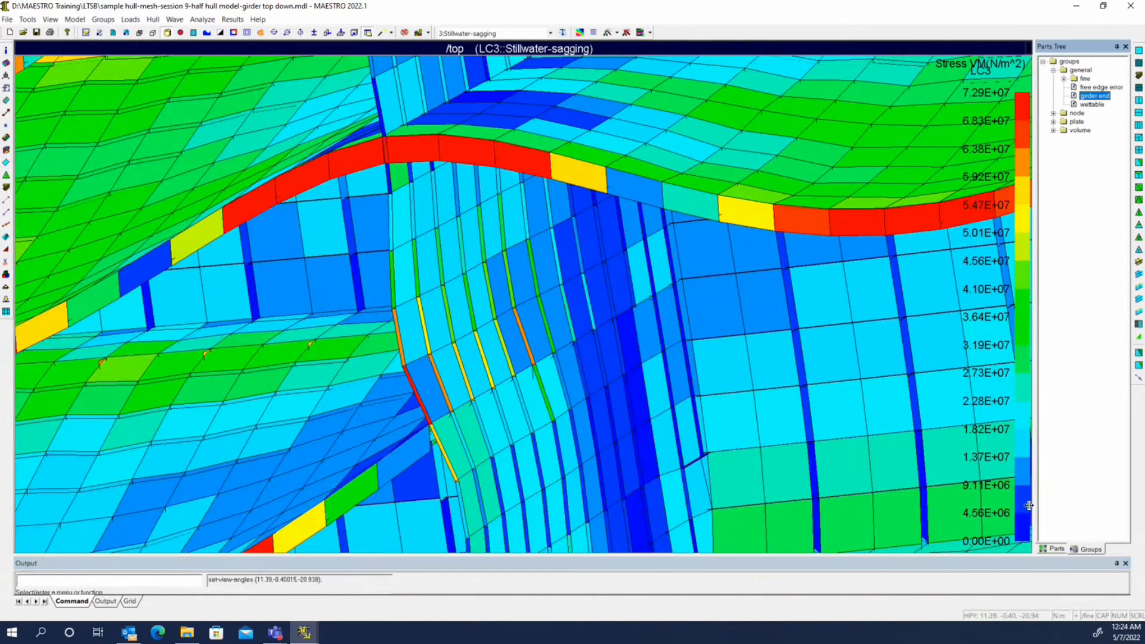
pyautogui.click(1057, 549)
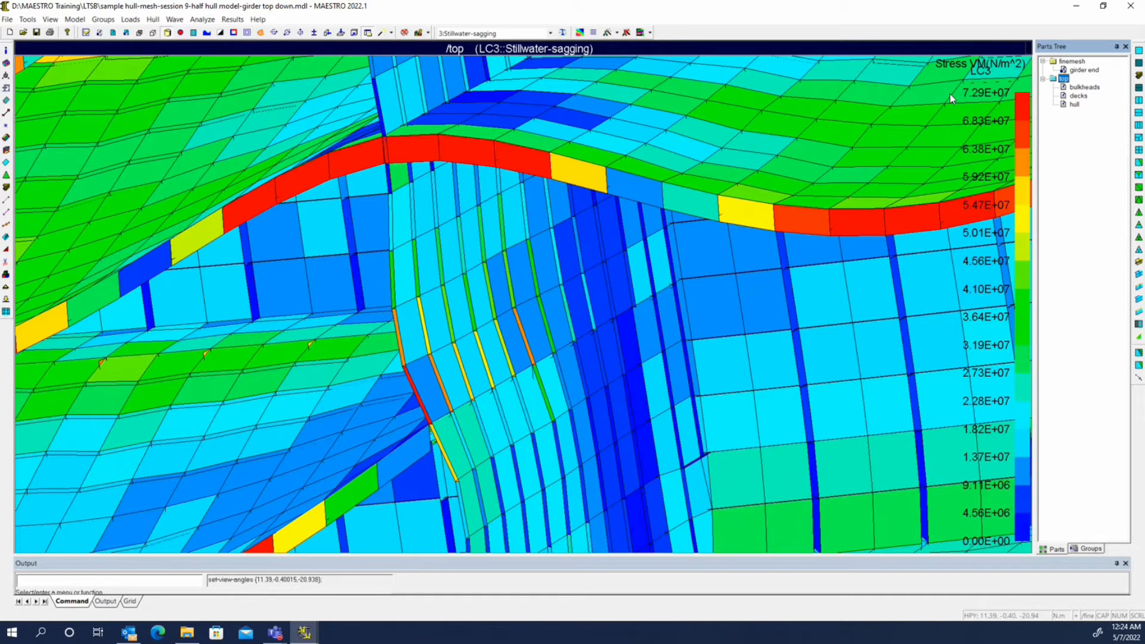
# Turn off the deformed model display and delete the finemesh part
pyautogui.click(237, 20)
pyautogui.click(244, 33)
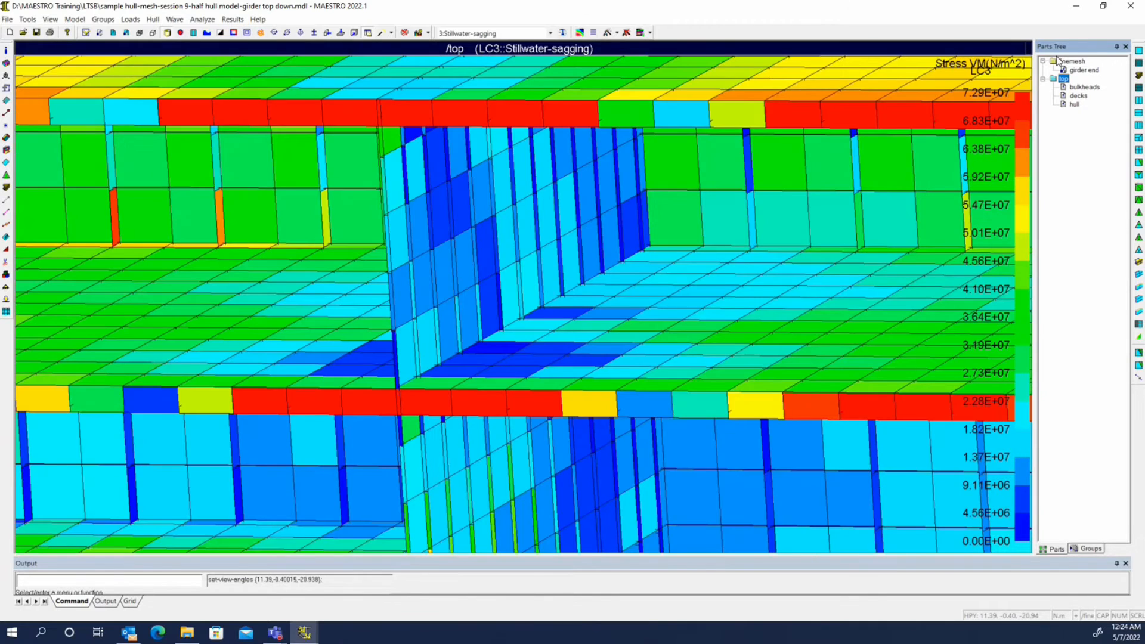
pyautogui.rightClick(1089, 69)
pyautogui.click(1054, 137)
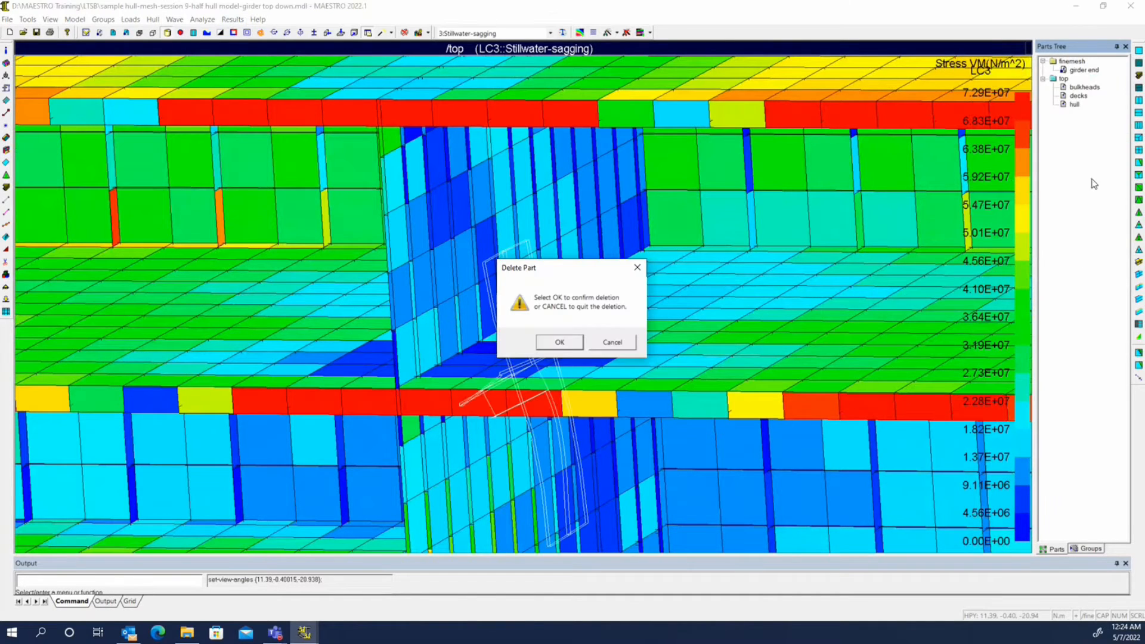
pyautogui.click(562, 344)
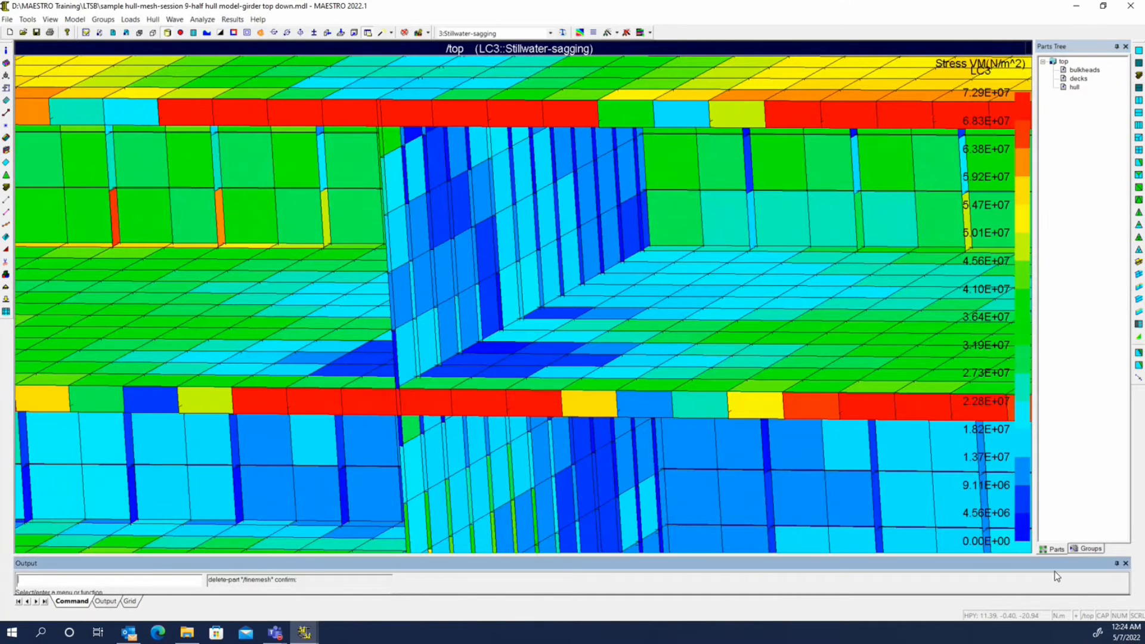
# Refine the girder end group as an Embedded fine-mesh module named girder end, keeping the default mesh controls
pyautogui.click(1092, 548)
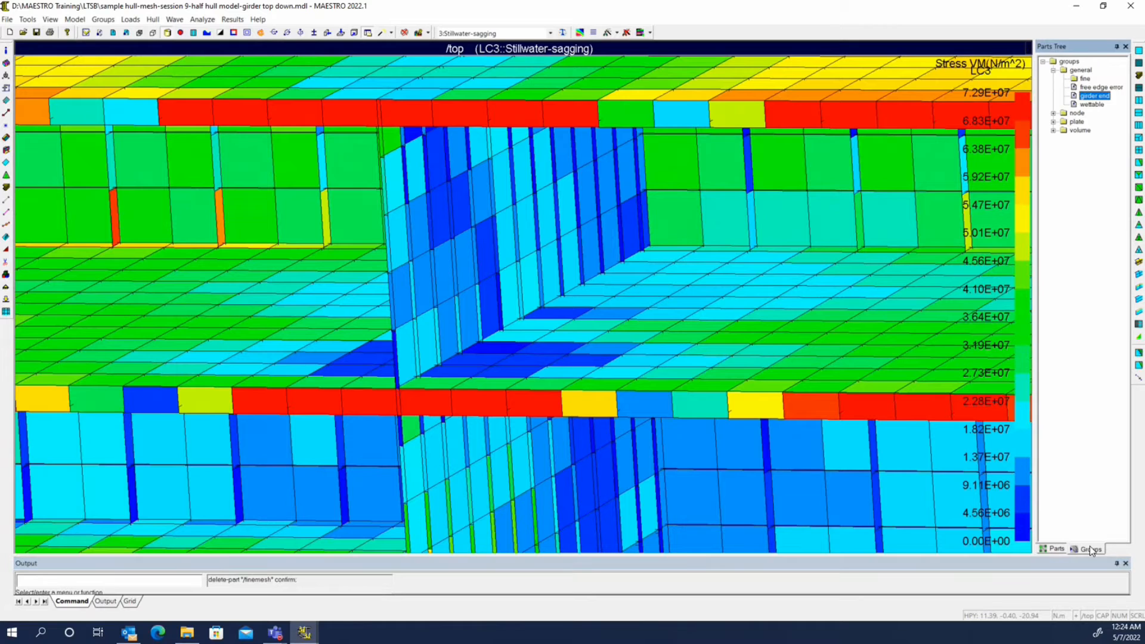
pyautogui.rightClick(1093, 97)
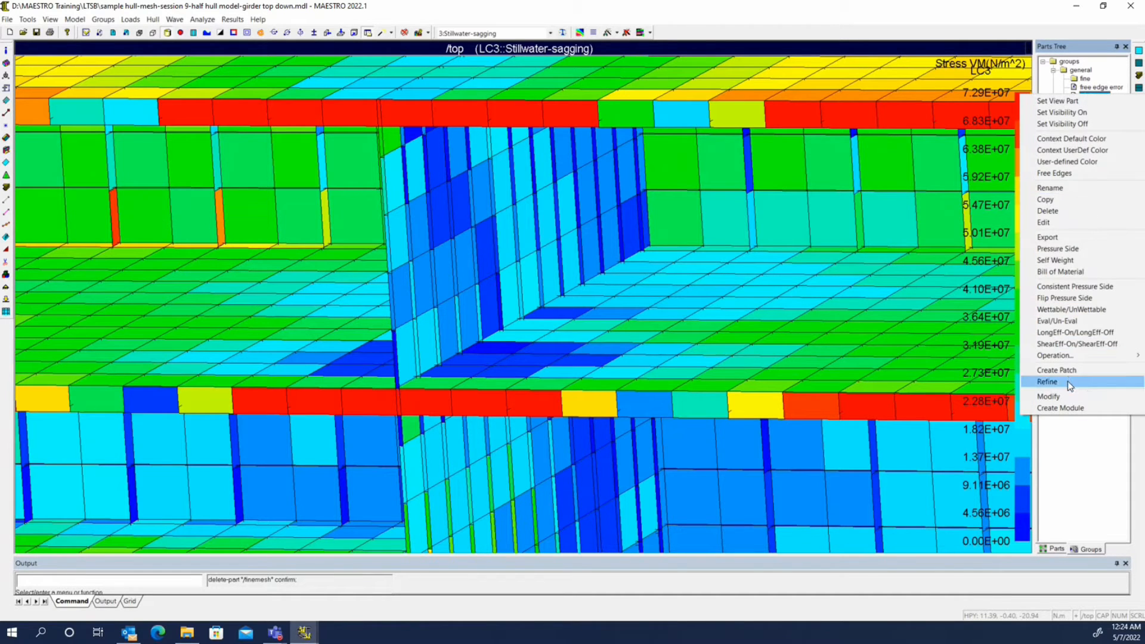
pyautogui.click(1067, 381)
pyautogui.click(521, 253)
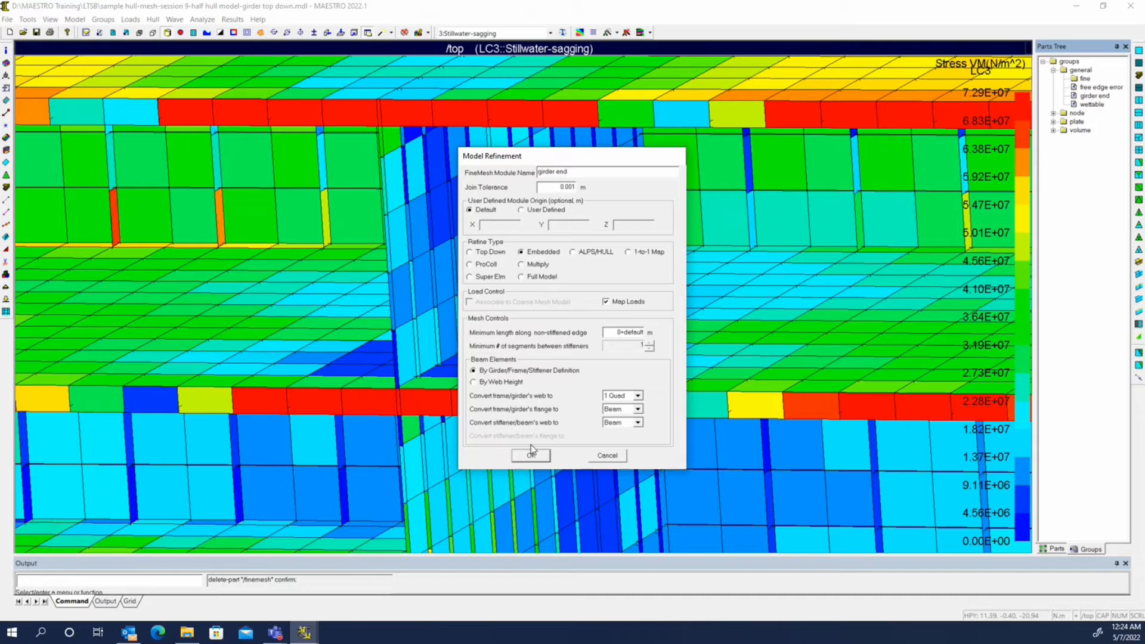
pyautogui.click(532, 456)
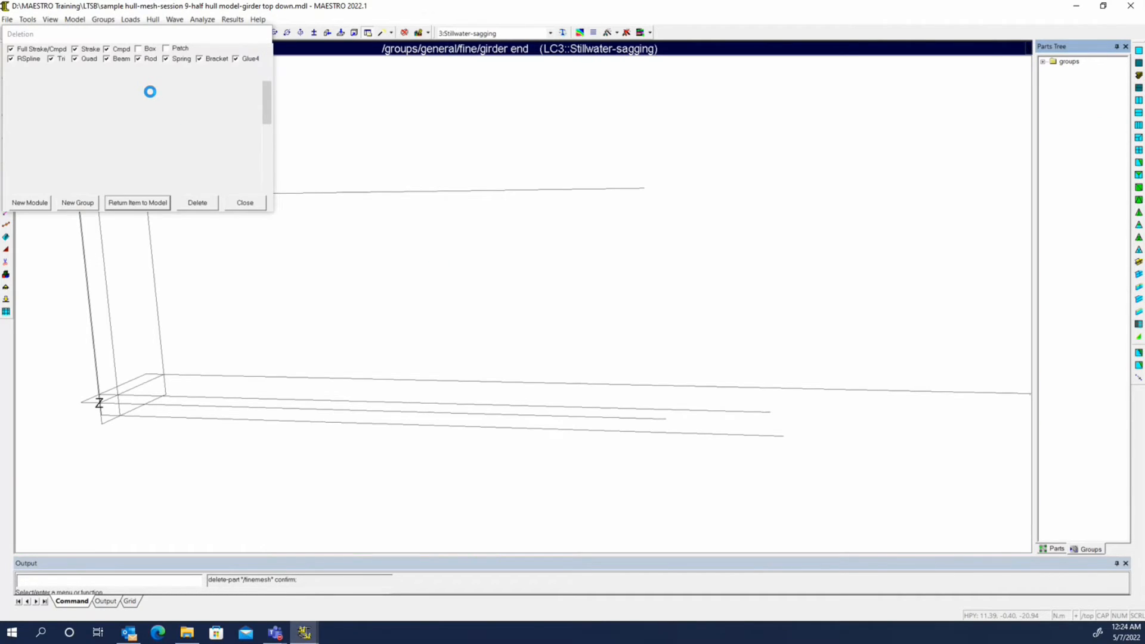
# Save the model under the new name sample hull-mesh-session 9-half hull model-girder embedded
pyautogui.click(6, 20)
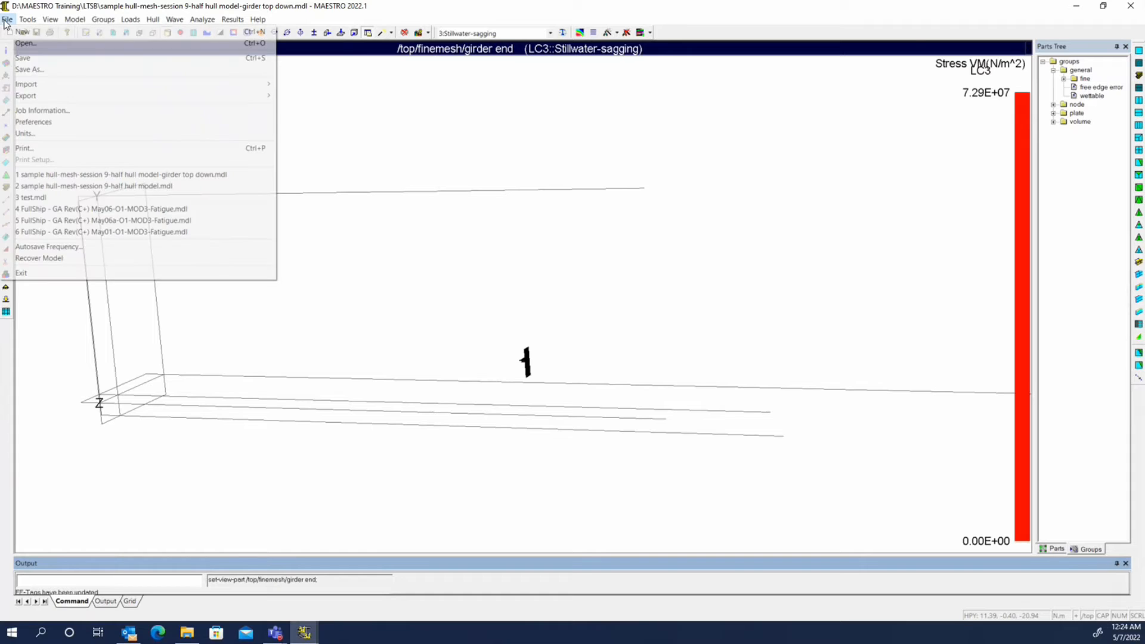
pyautogui.click(29, 69)
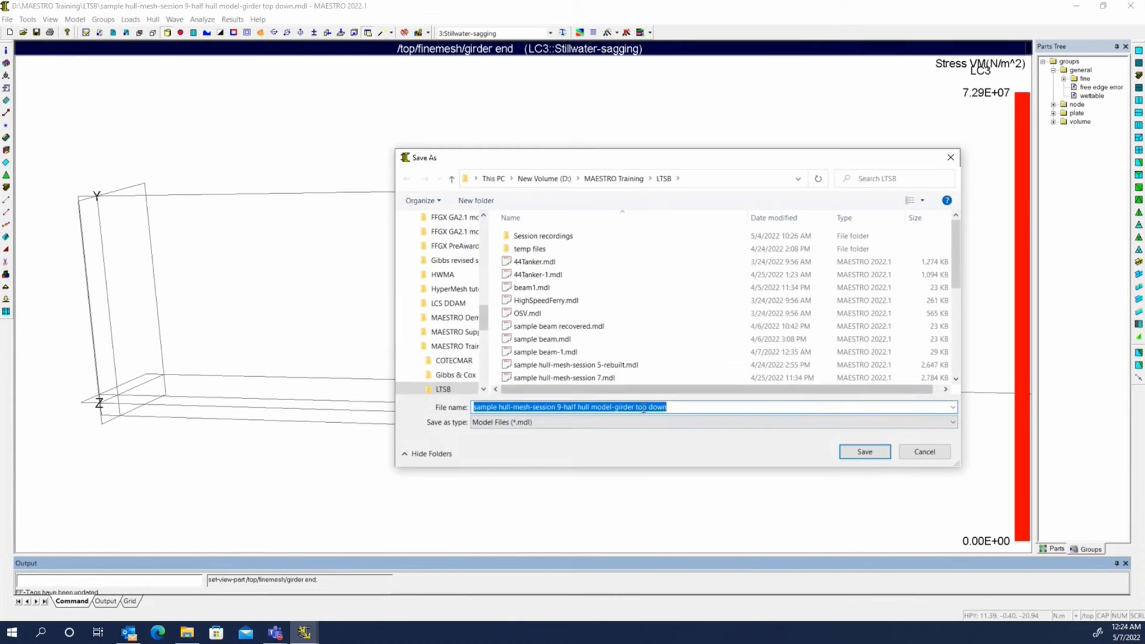
pyautogui.moveTo(637, 409); pyautogui.dragTo(693, 403)
pyautogui.press('BackSpace')
pyautogui.press('BackSpace')
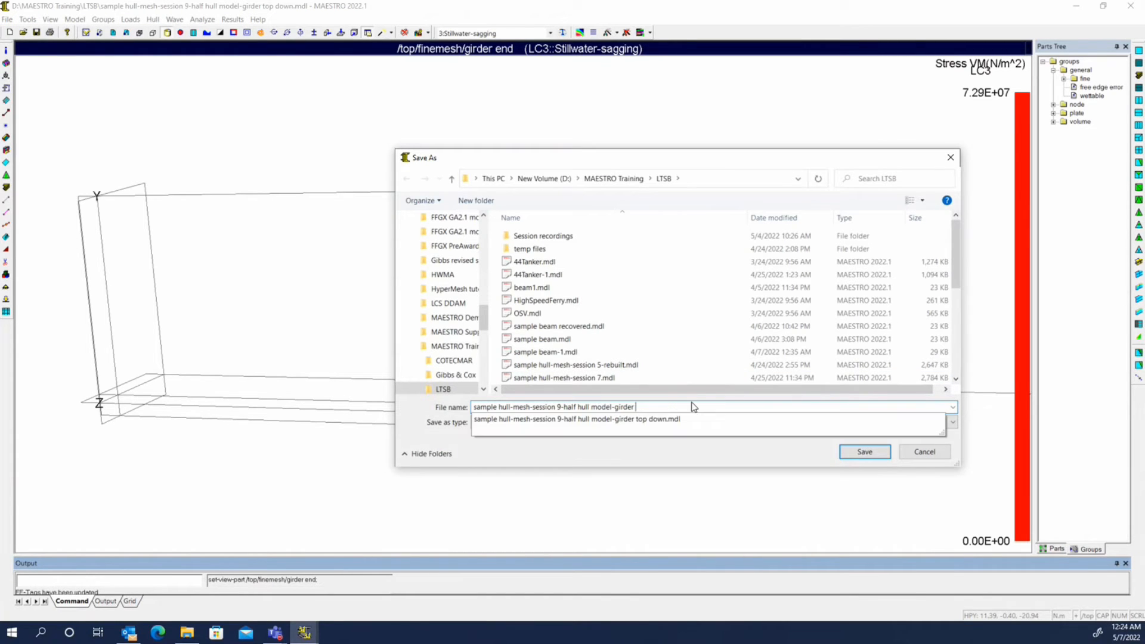
pyautogui.write('em')
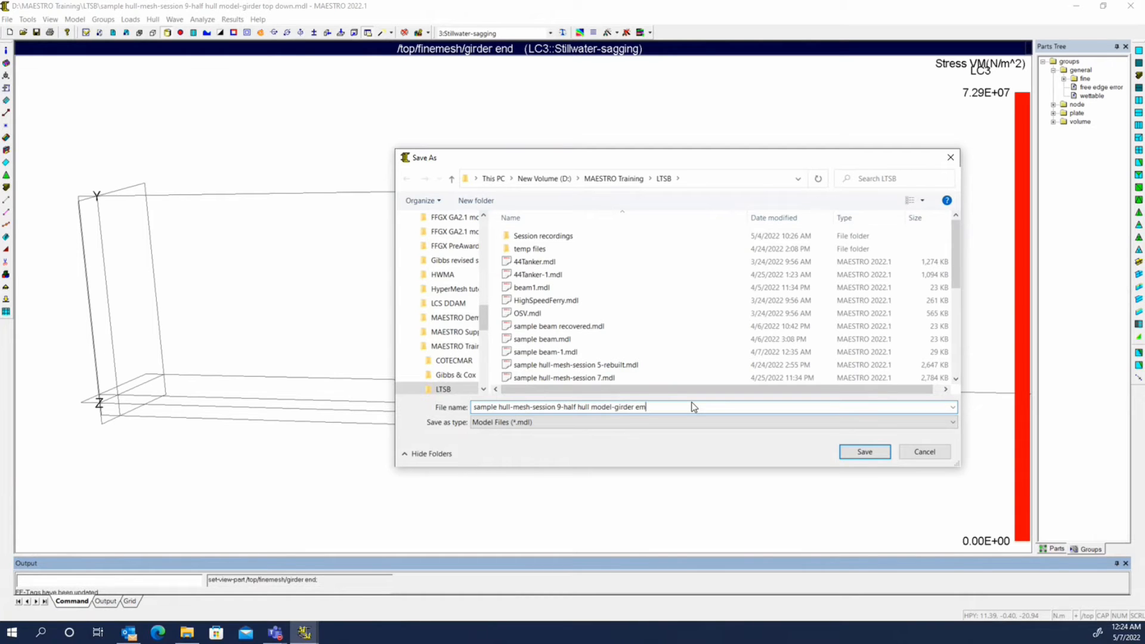
pyautogui.write('bedd')
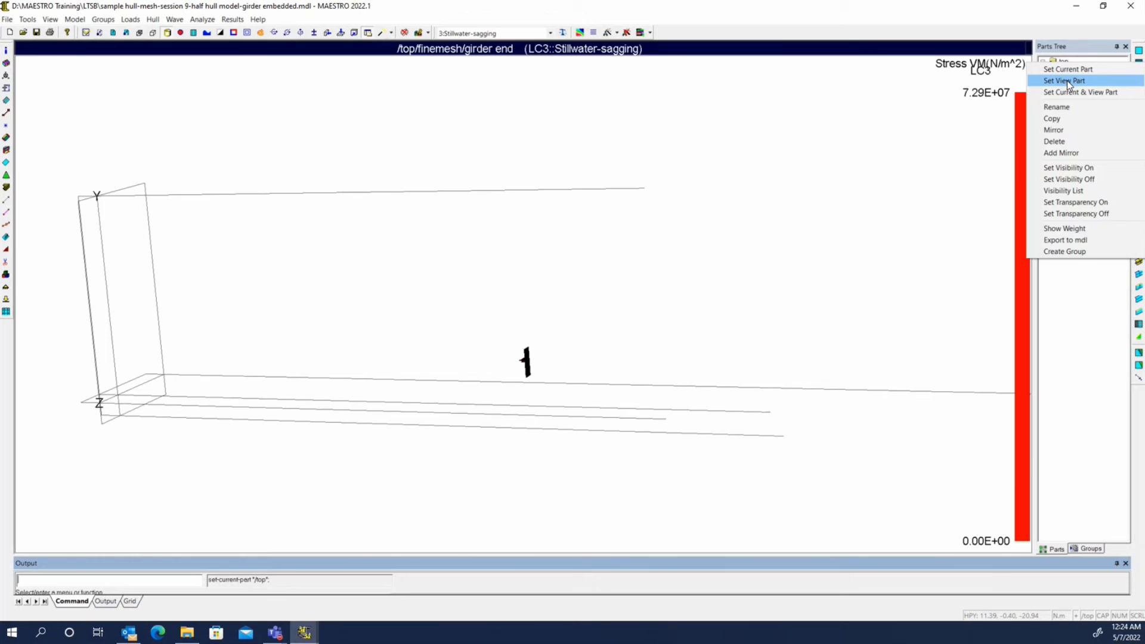
# Set the top part as the view part and run the solver job on the embedded model to completion
pyautogui.click(1068, 81)
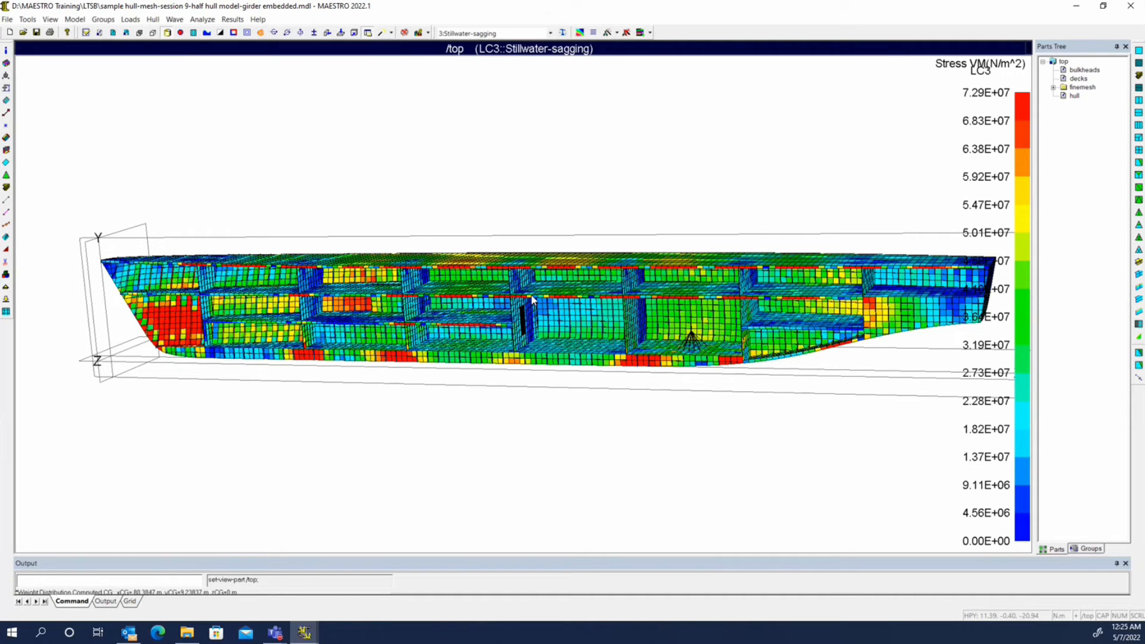
pyautogui.moveTo(609, 173); pyautogui.dragTo(618, 173, button='middle')
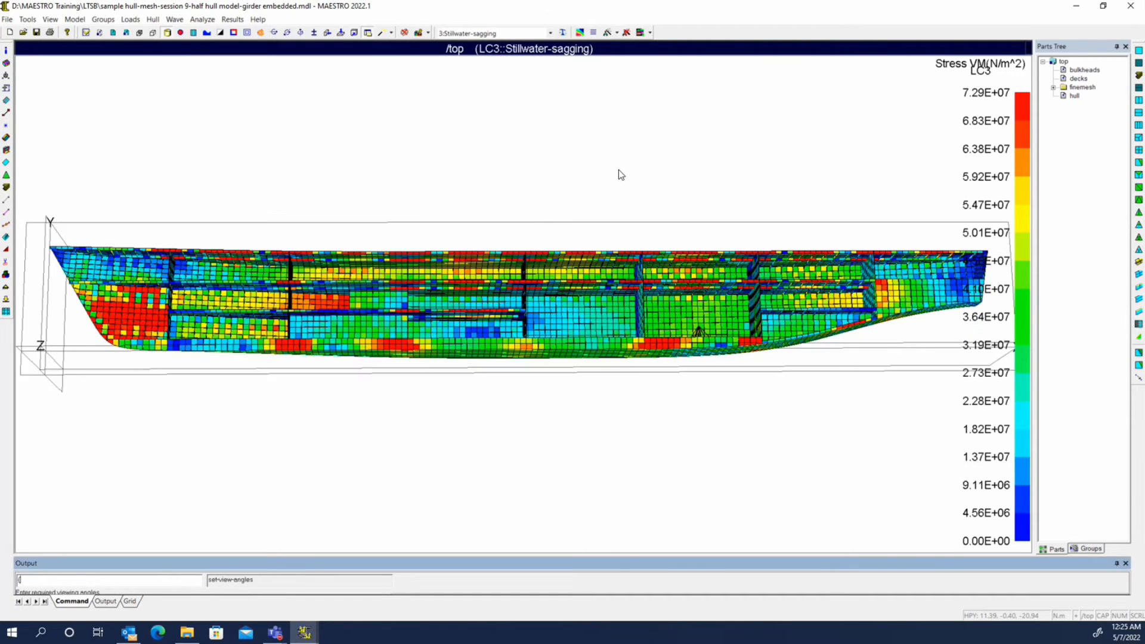
pyautogui.moveTo(498, 224); pyautogui.dragTo(448, 286, button='middle')
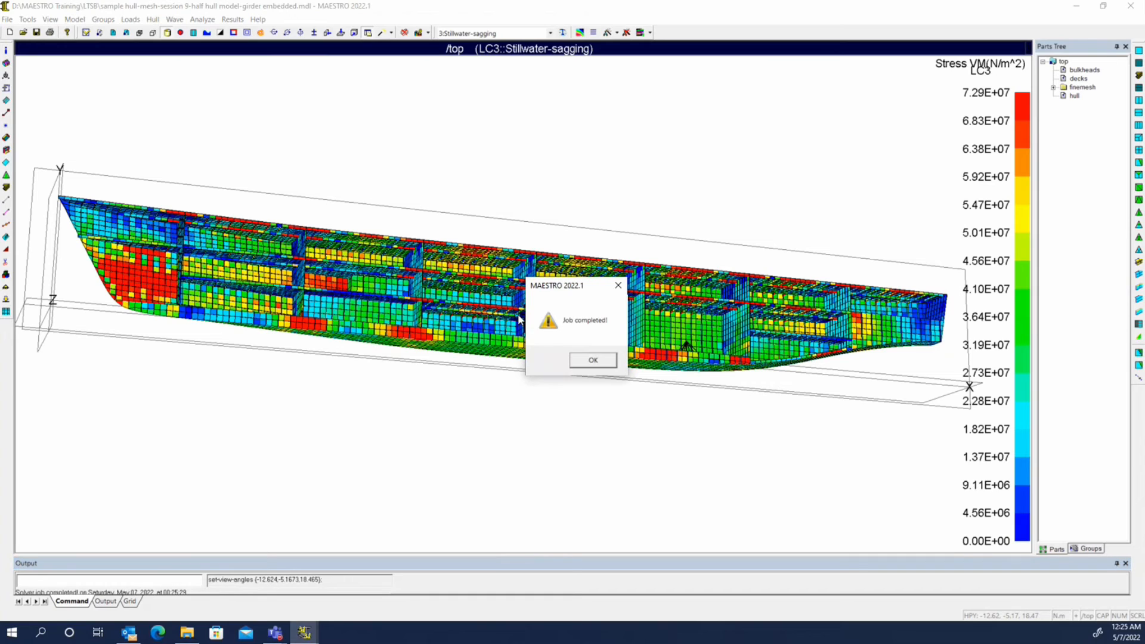
pyautogui.click(580, 361)
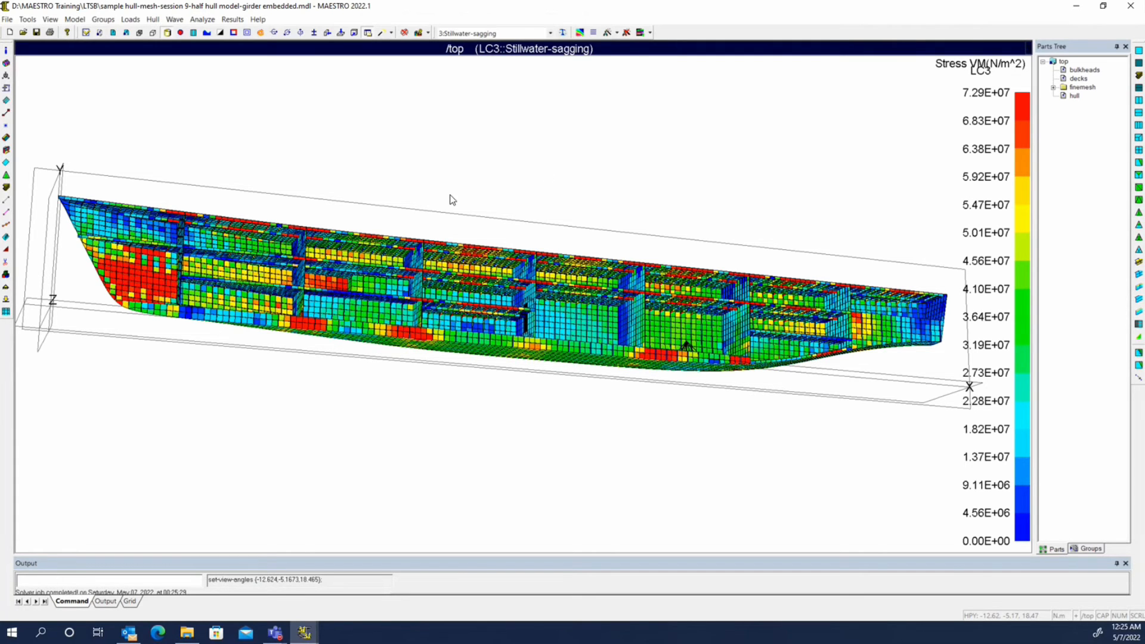
# Examine the deformed shape and stress of the embedded girder end fine mesh against the surrounding coarse bulkhead for the Stillwater-sagging case
pyautogui.moveTo(450, 195); pyautogui.dragTo(491, 217, button='middle')
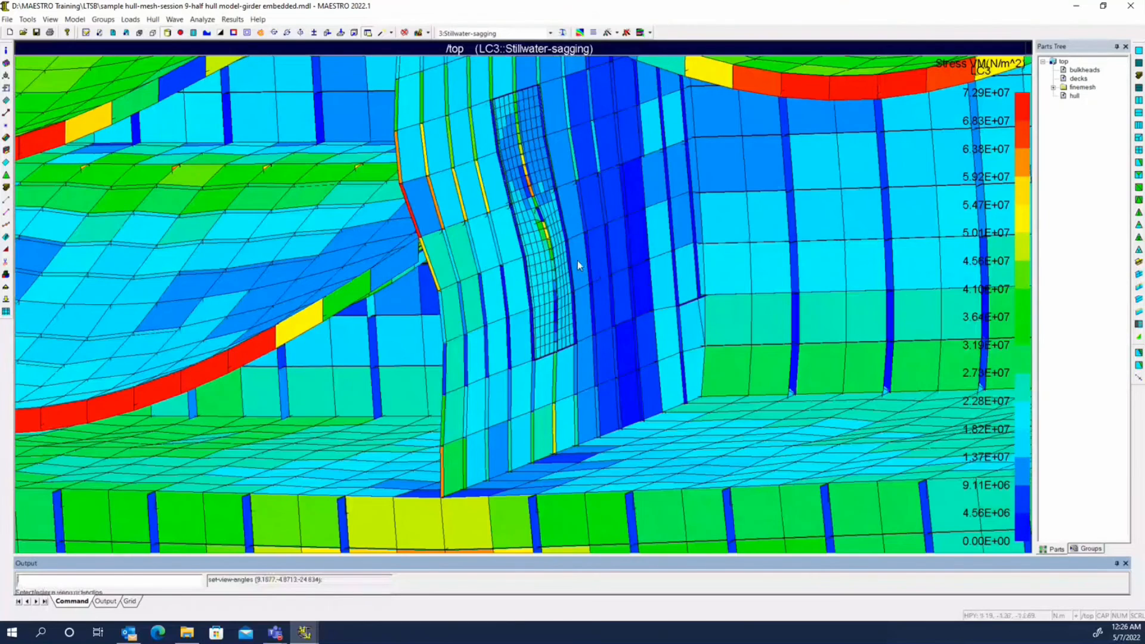
pyautogui.moveTo(577, 260); pyautogui.dragTo(521, 183, button='middle')
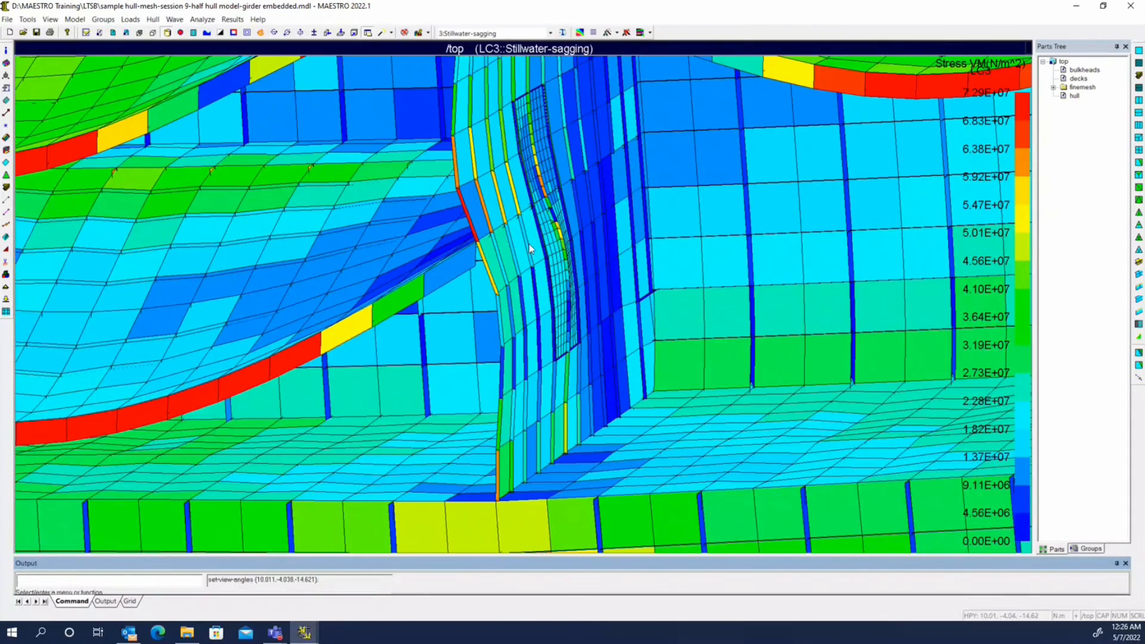
pyautogui.scroll(2, 532, 262)
pyautogui.moveTo(532, 270); pyautogui.dragTo(942, 96, button='middle')
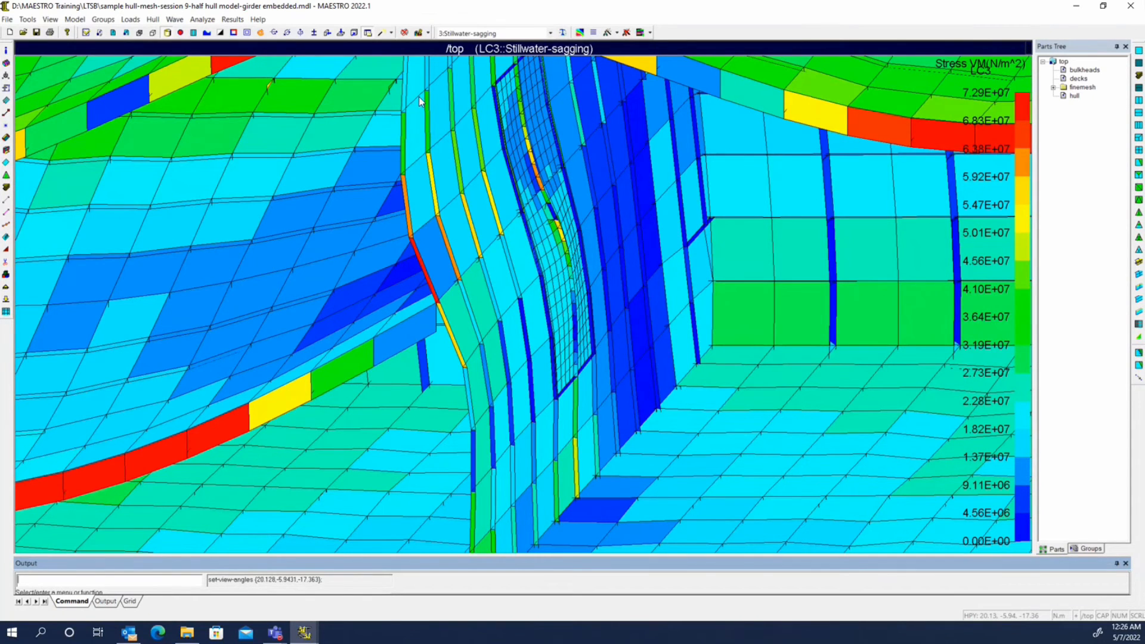
pyautogui.click(230, 19)
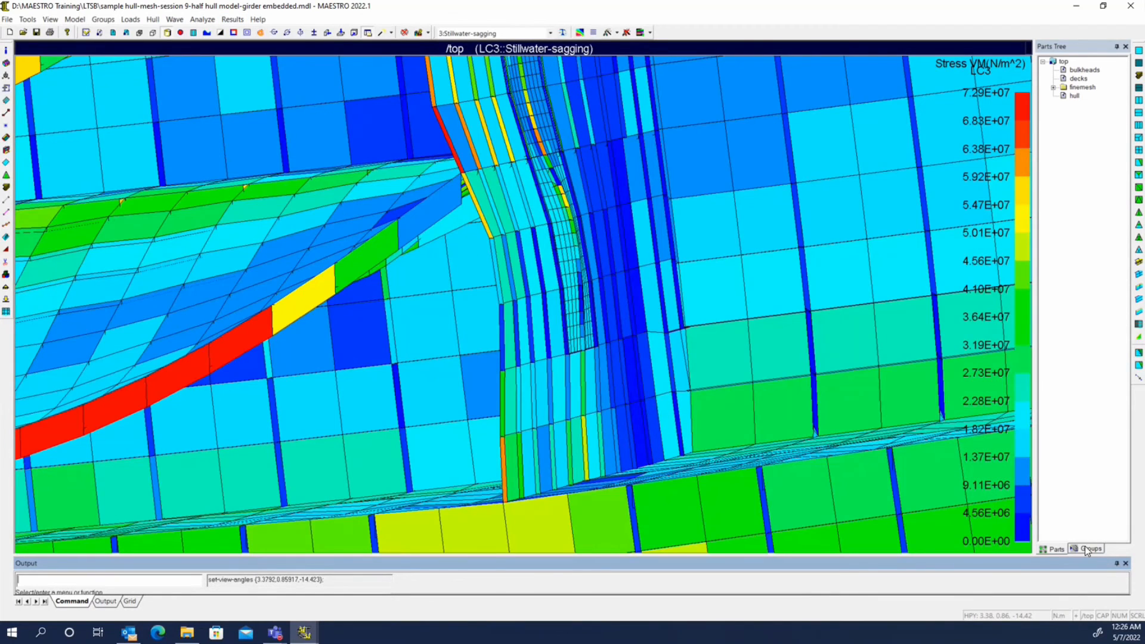
# Set the girder end group under general/fine as the current view part
pyautogui.click(1087, 549)
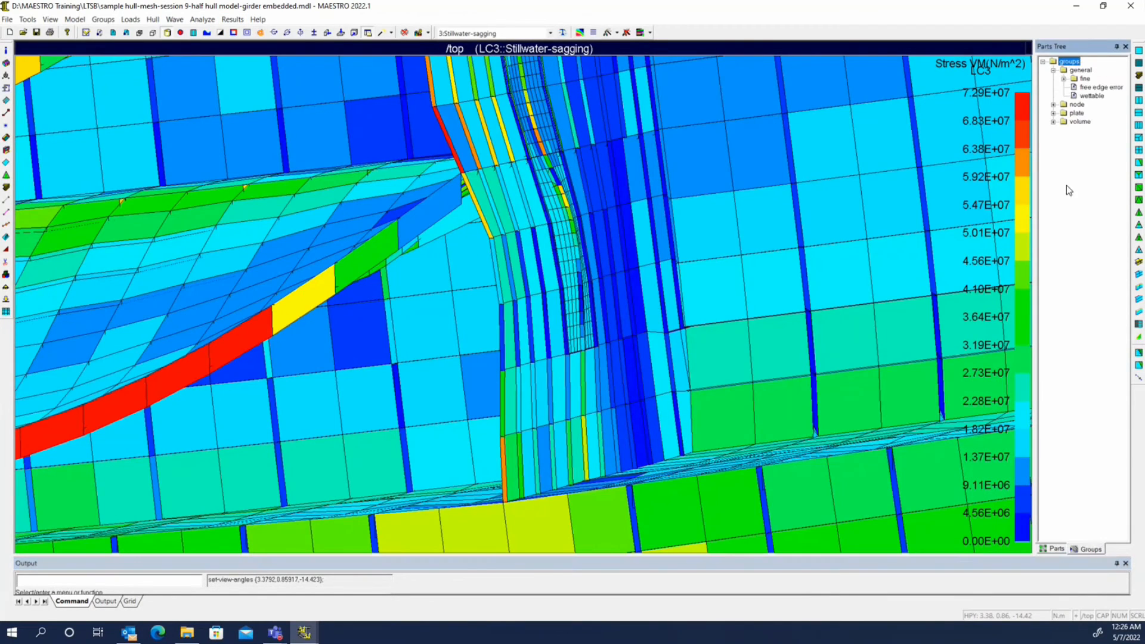
pyautogui.click(1064, 78)
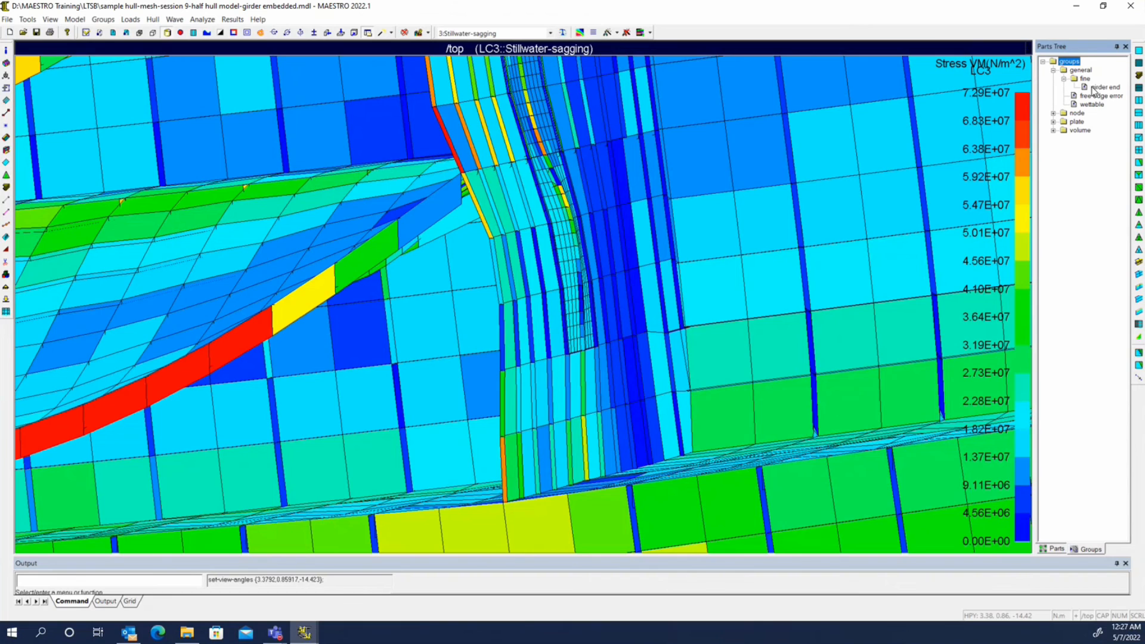
pyautogui.click(1091, 549)
pyautogui.rightClick(1087, 86)
pyautogui.click(1079, 94)
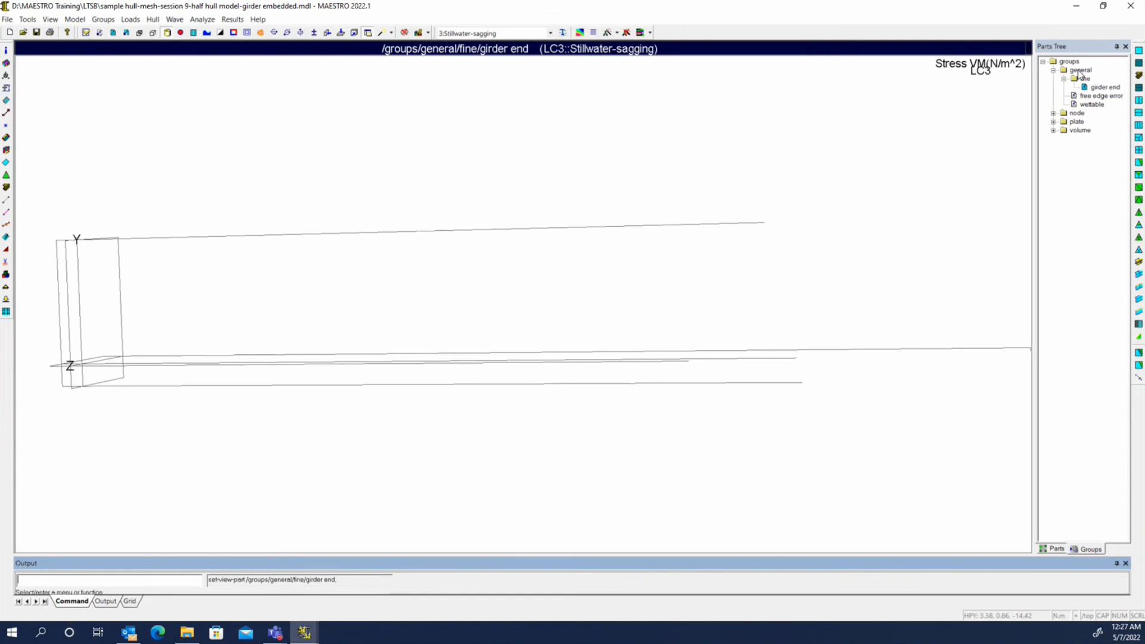
# Expand the finemesh part to reach its girder end module, and switch to File Explorer
pyautogui.click(1056, 549)
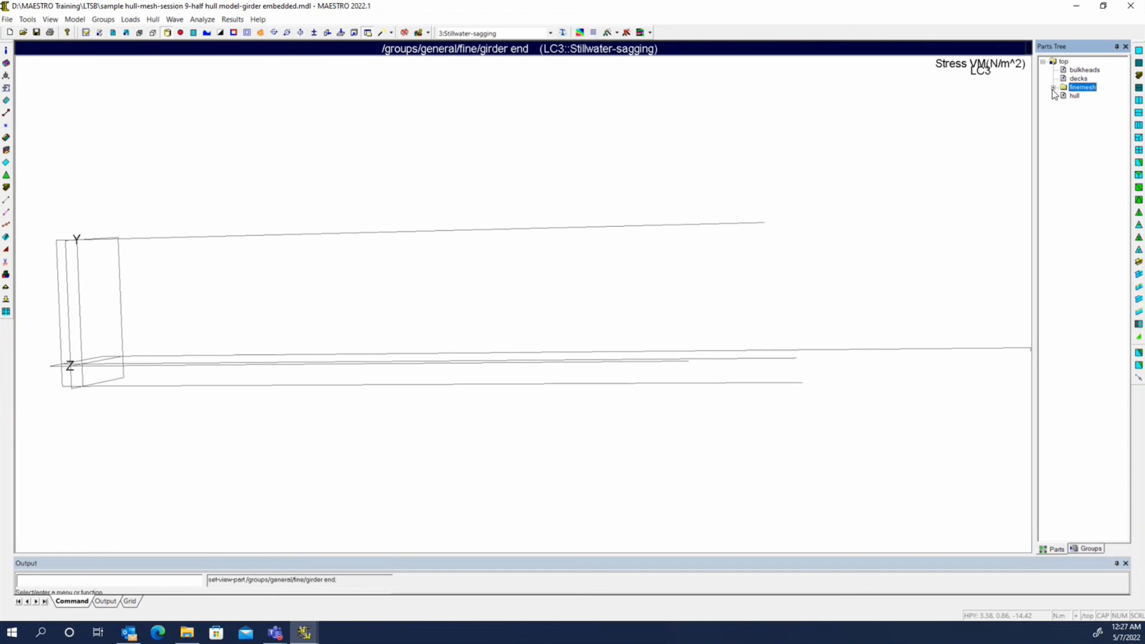
pyautogui.click(1054, 87)
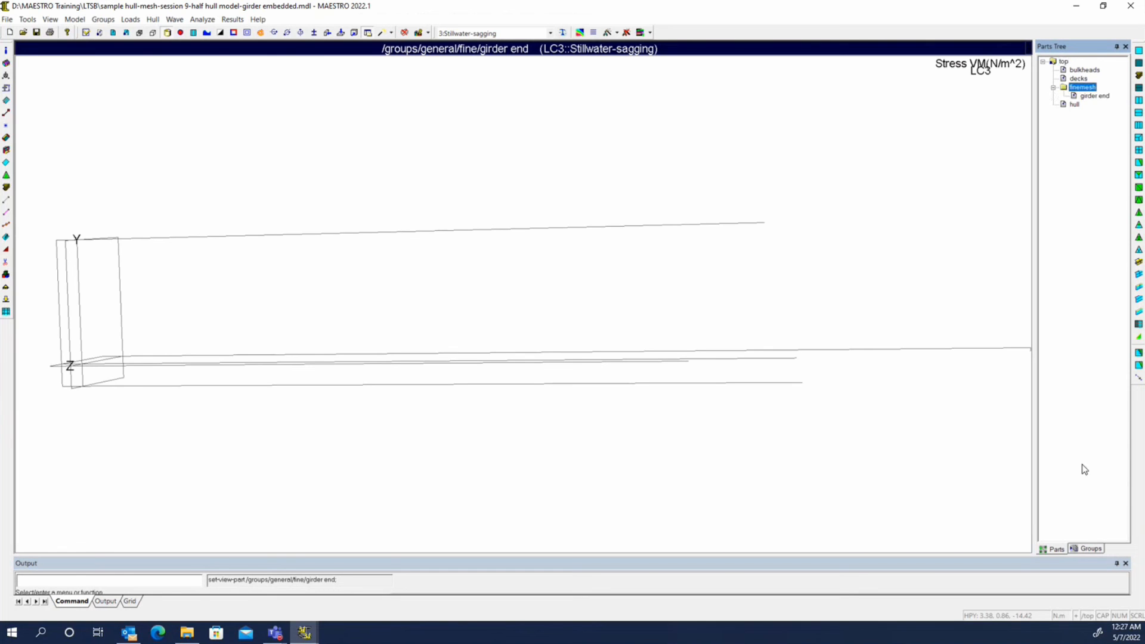
pyautogui.click(188, 633)
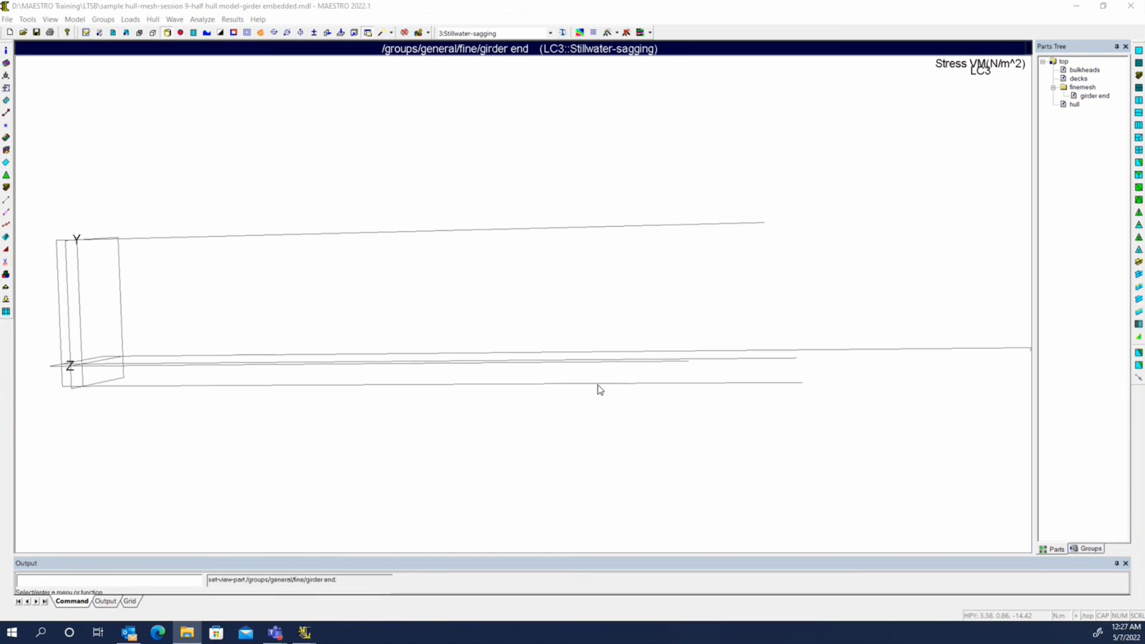